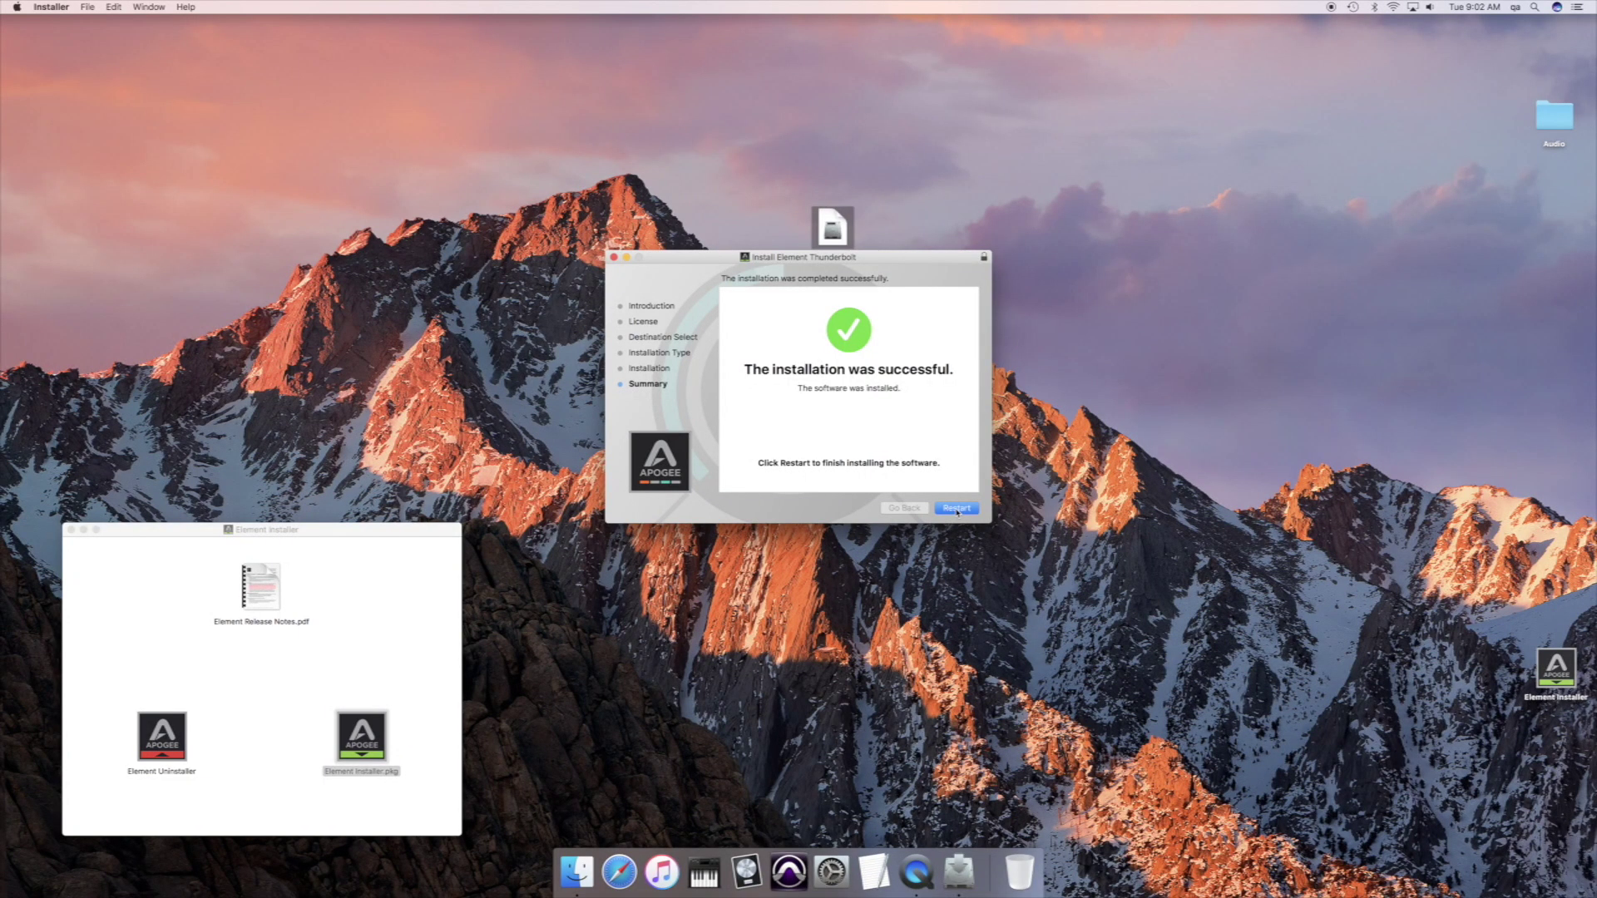
- Restart the Mac to finish installing the Element Control software
{"action": "left_click", "coordinate": [958, 509]}
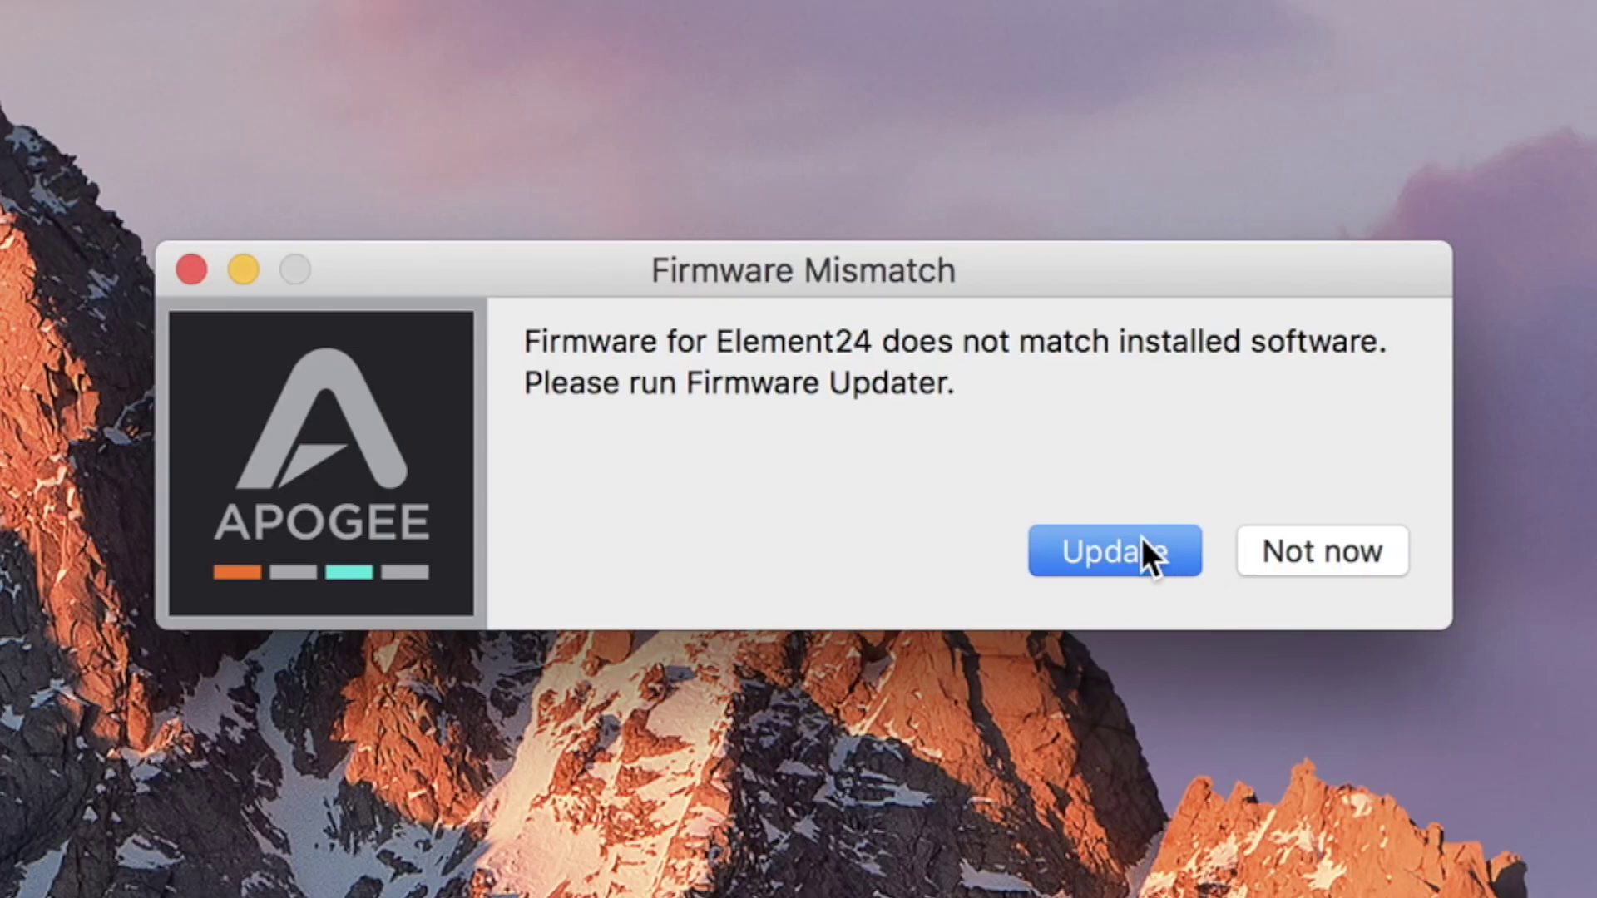
- Update the Element24 firmware and select Element24 as the Mac's sound output and input
{"action": "left_click", "coordinate": [1141, 539]}
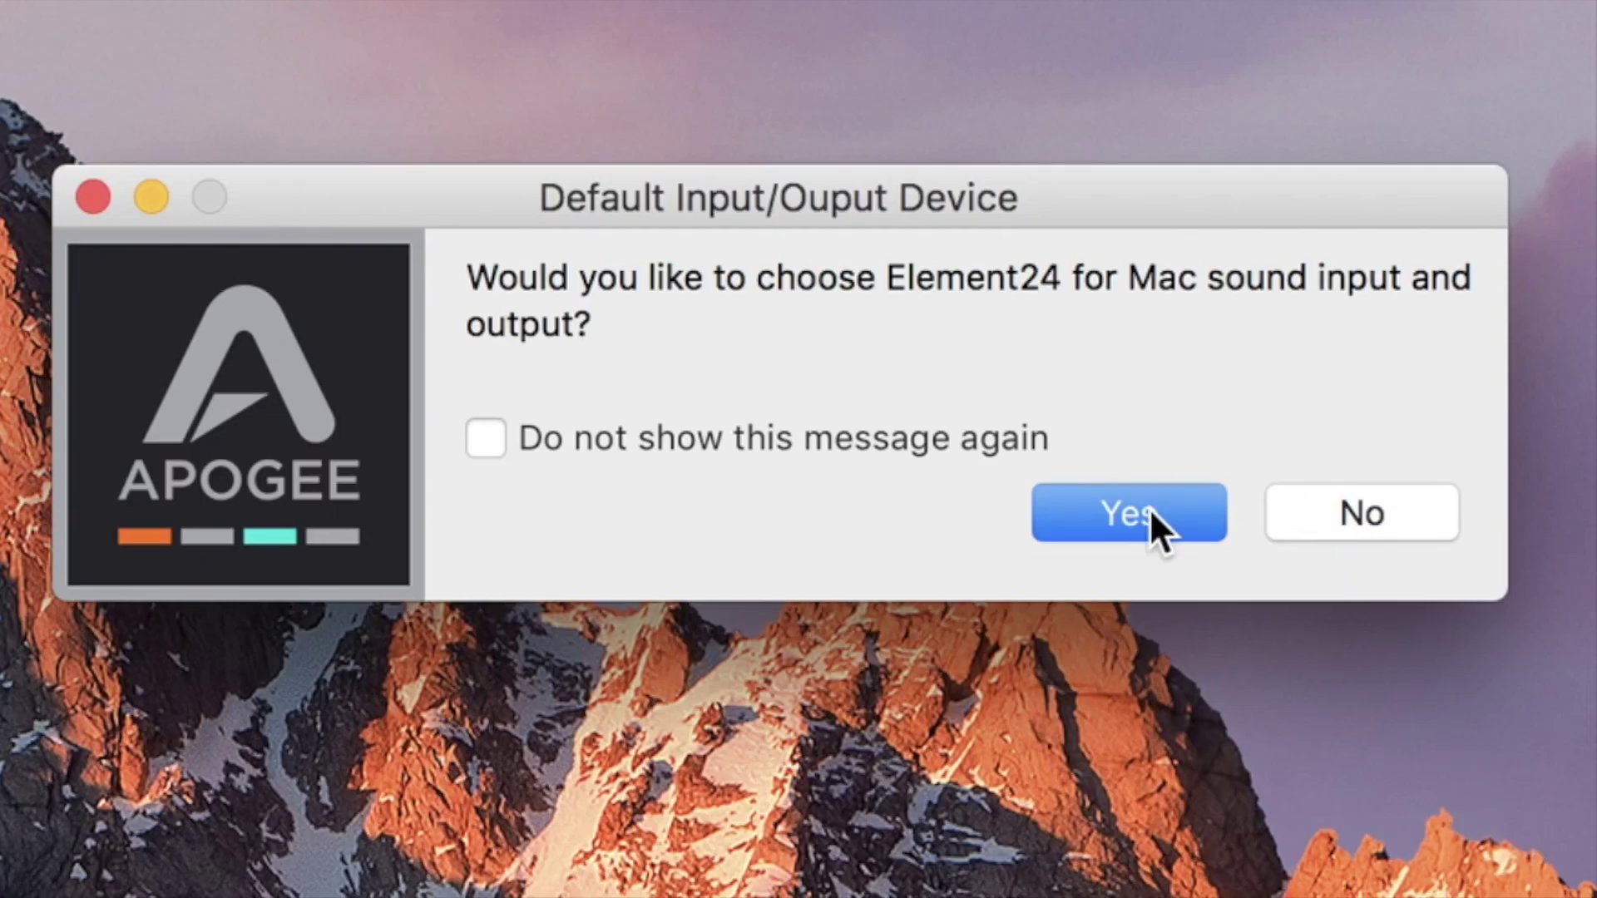
{"action": "left_click", "coordinate": [1150, 508]}
{"action": "left_click", "coordinate": [852, 870]}
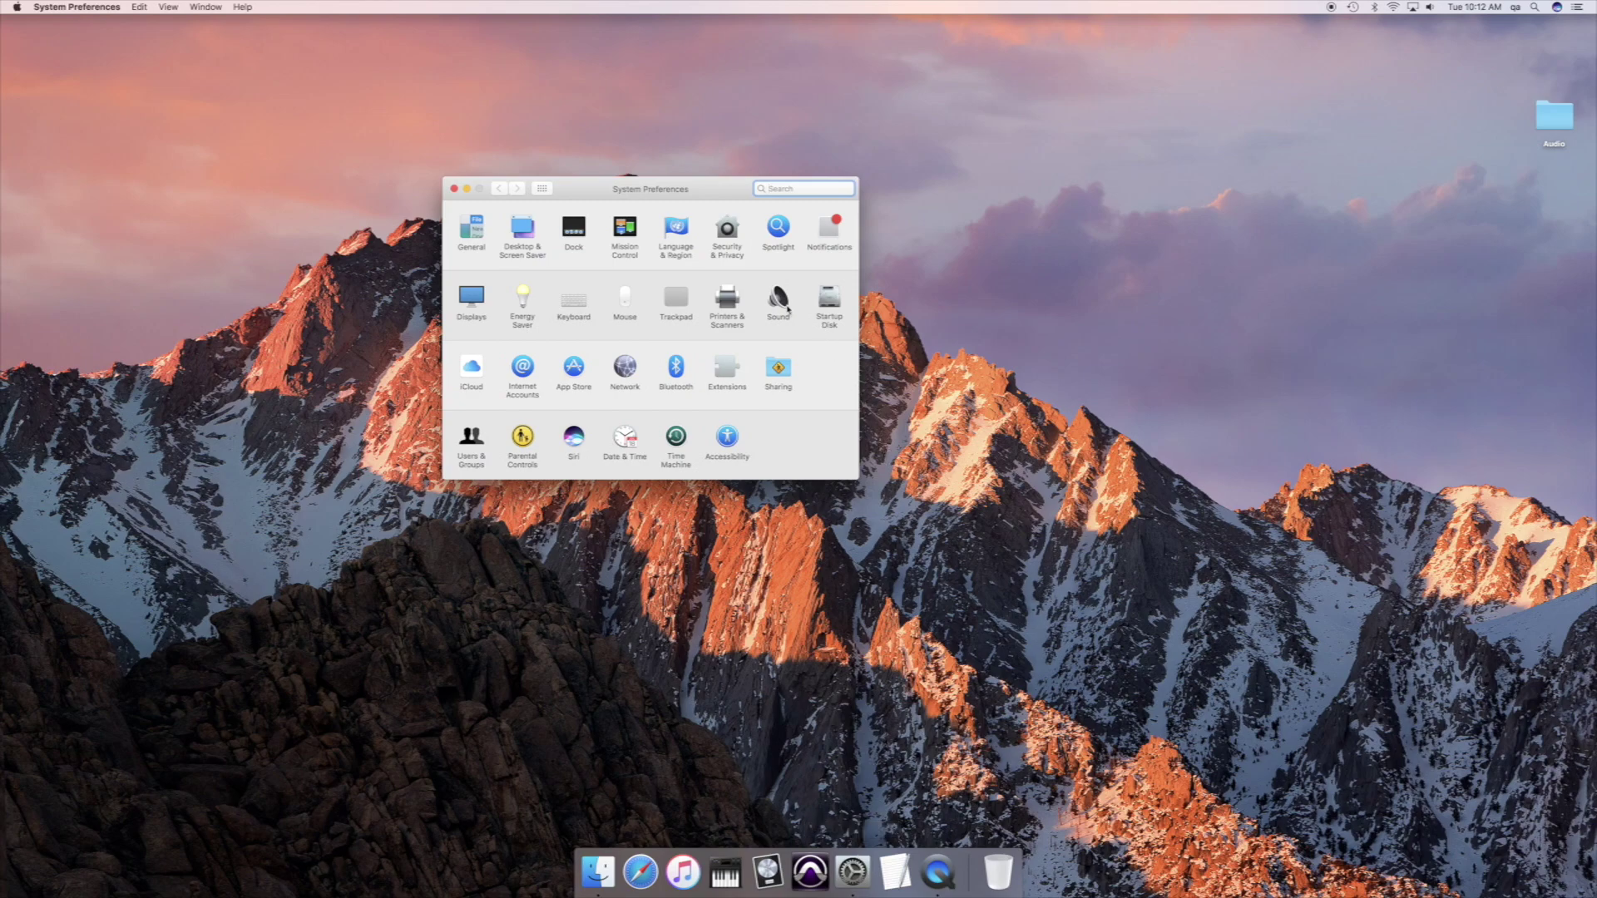
{"action": "left_click", "coordinate": [787, 310]}
{"action": "left_click", "coordinate": [1003, 327]}
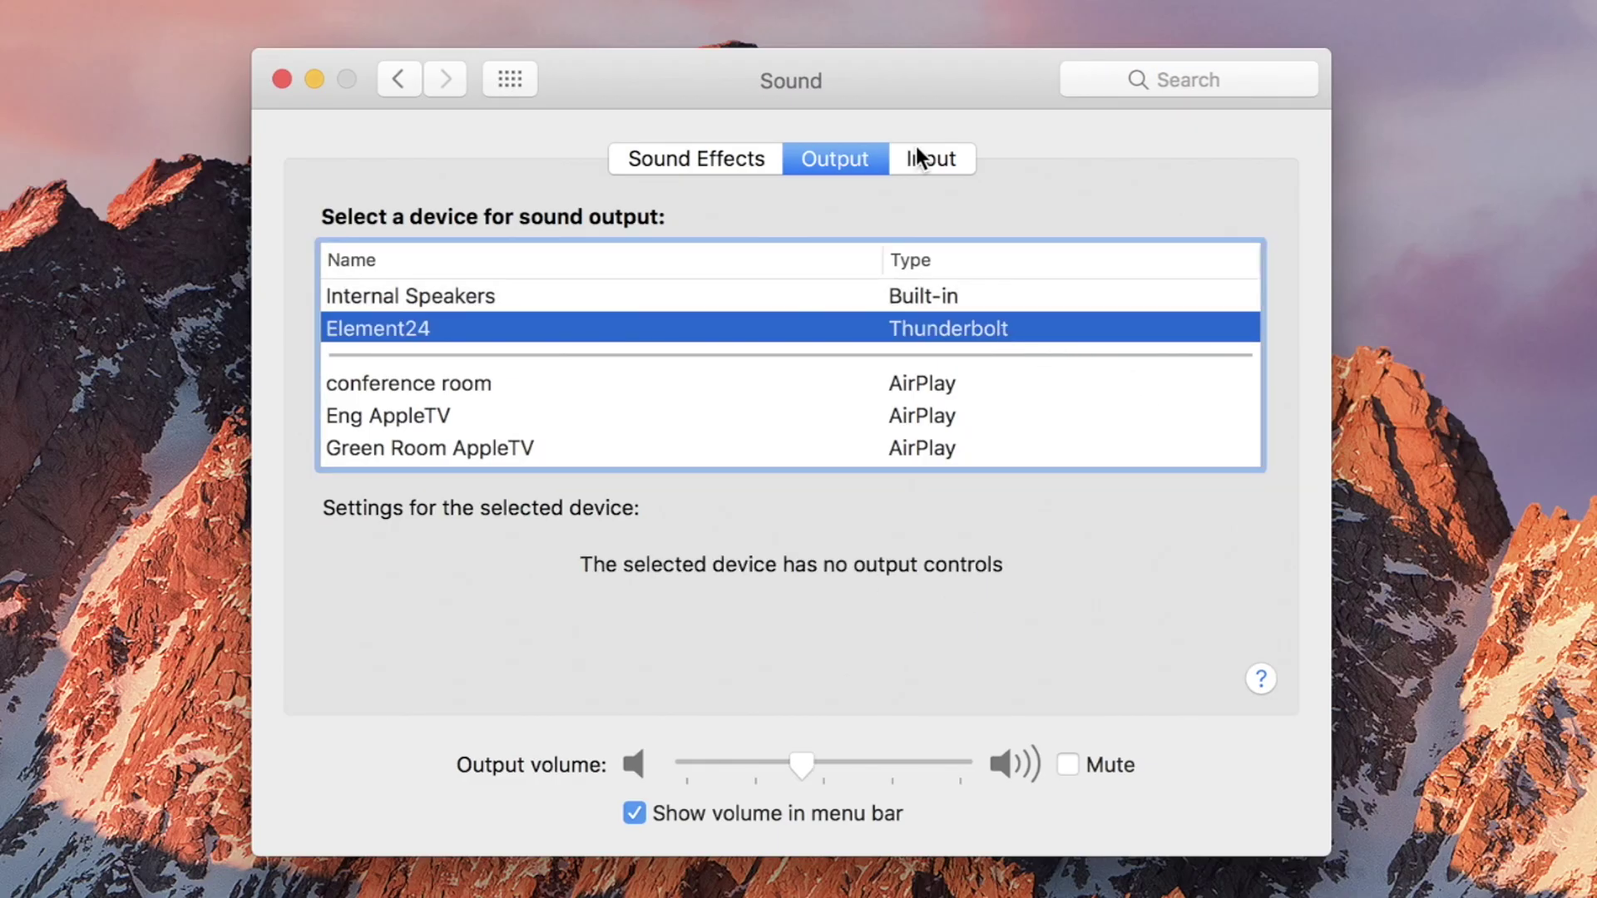
{"action": "left_click", "coordinate": [916, 147]}
{"action": "left_click", "coordinate": [672, 333]}
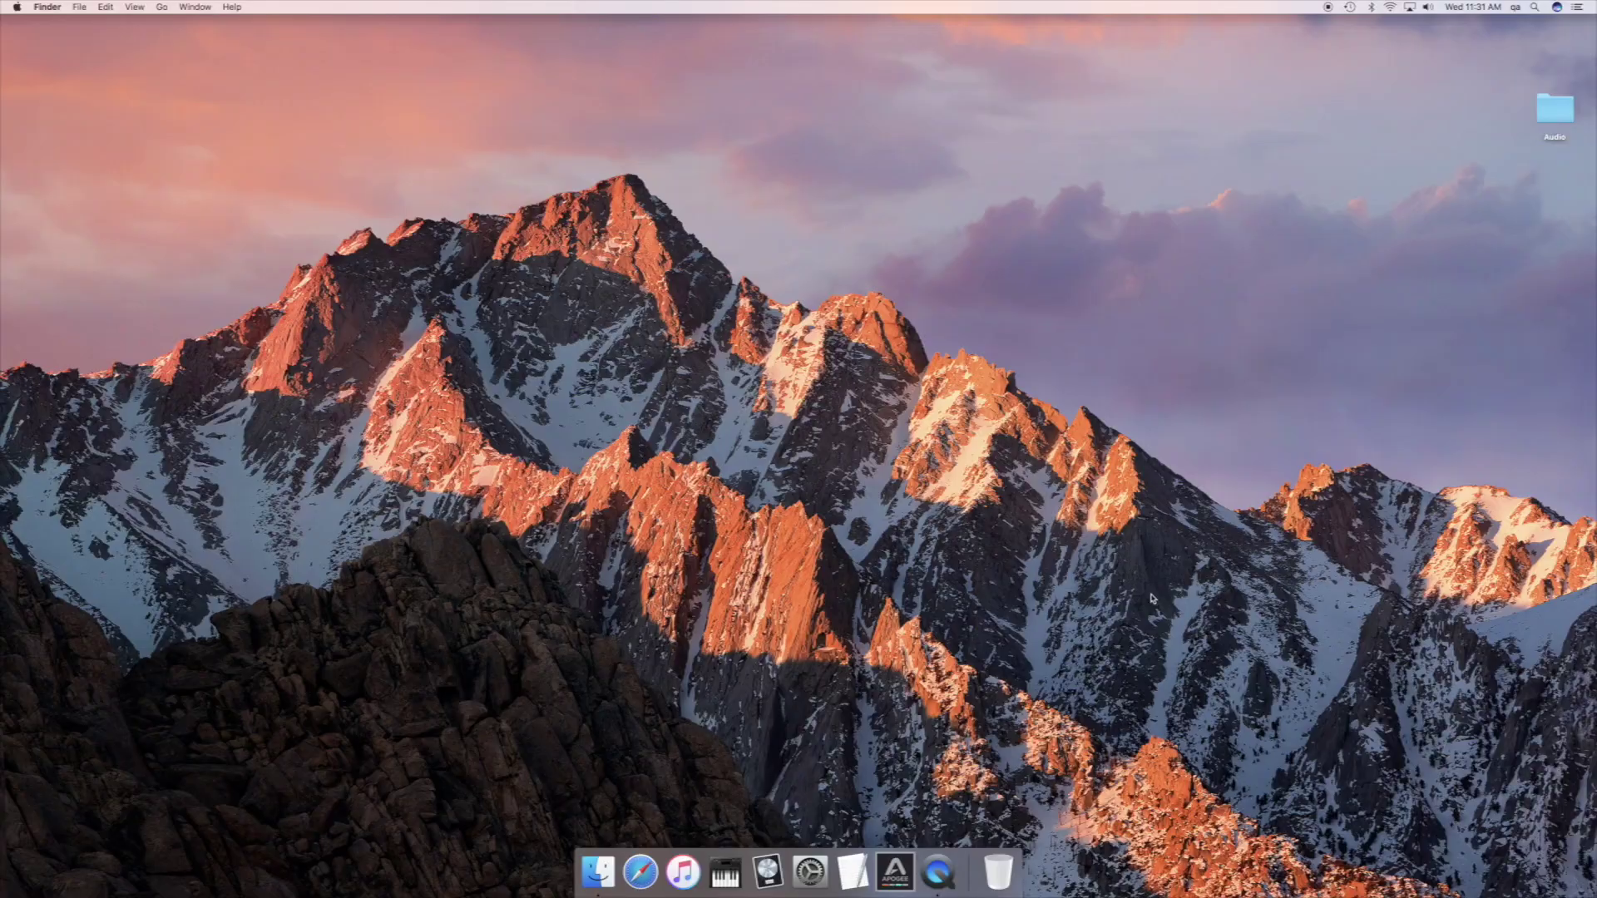
- Launch Element Control from Applications and close its Hover Help, Remote Control Assignments and mixer windows
{"action": "key", "text": "super+shift+a"}
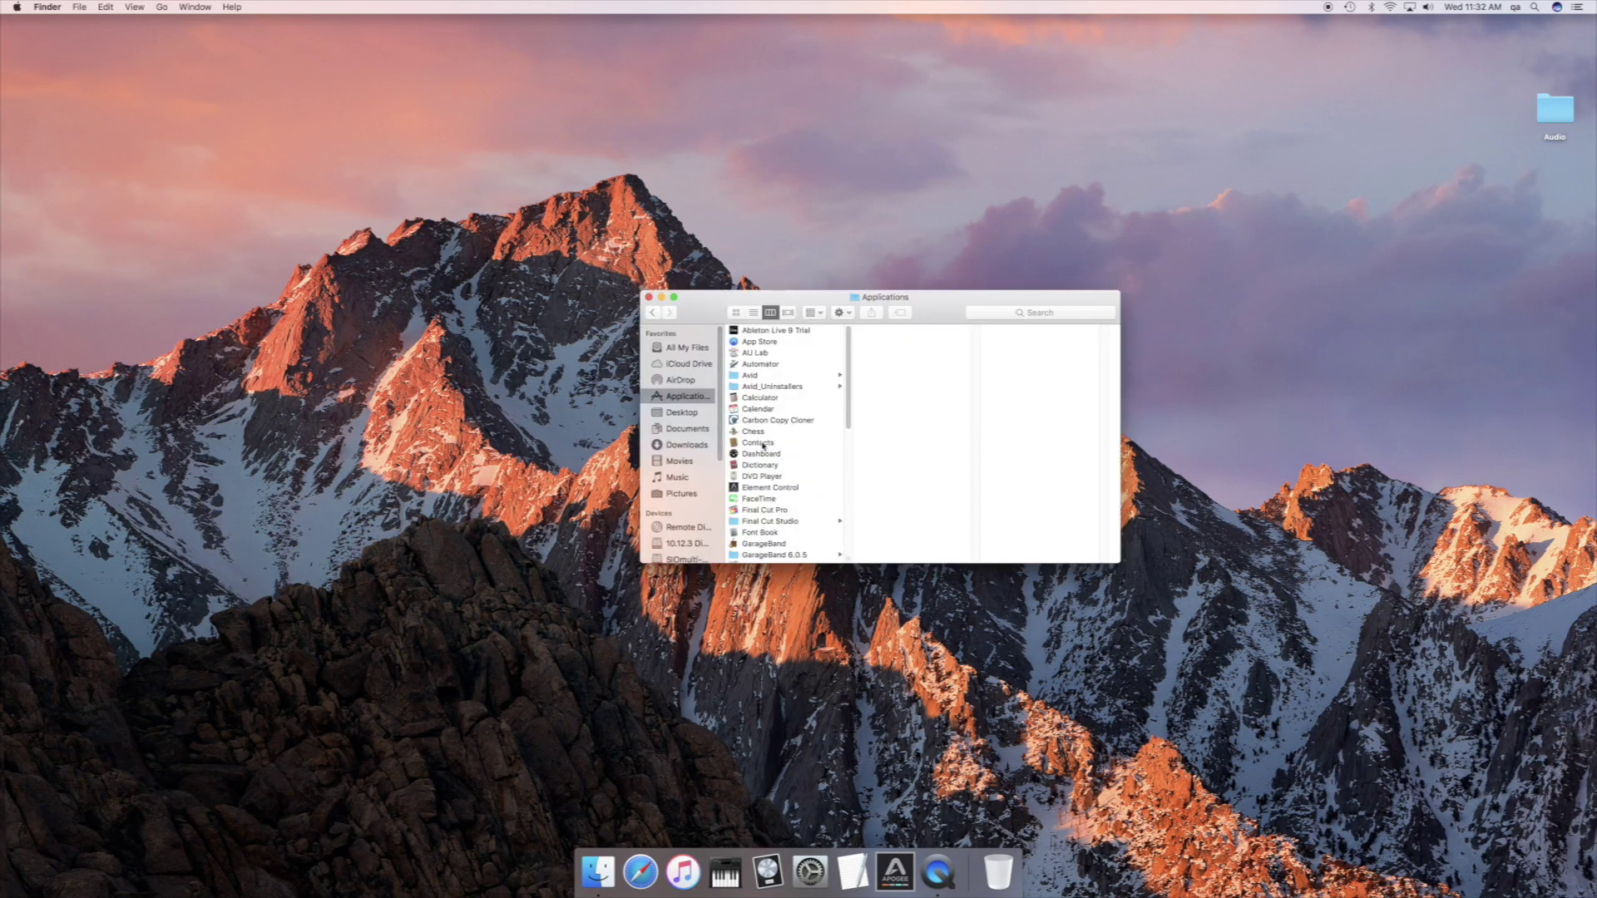
{"action": "double_click", "coordinate": [787, 488]}
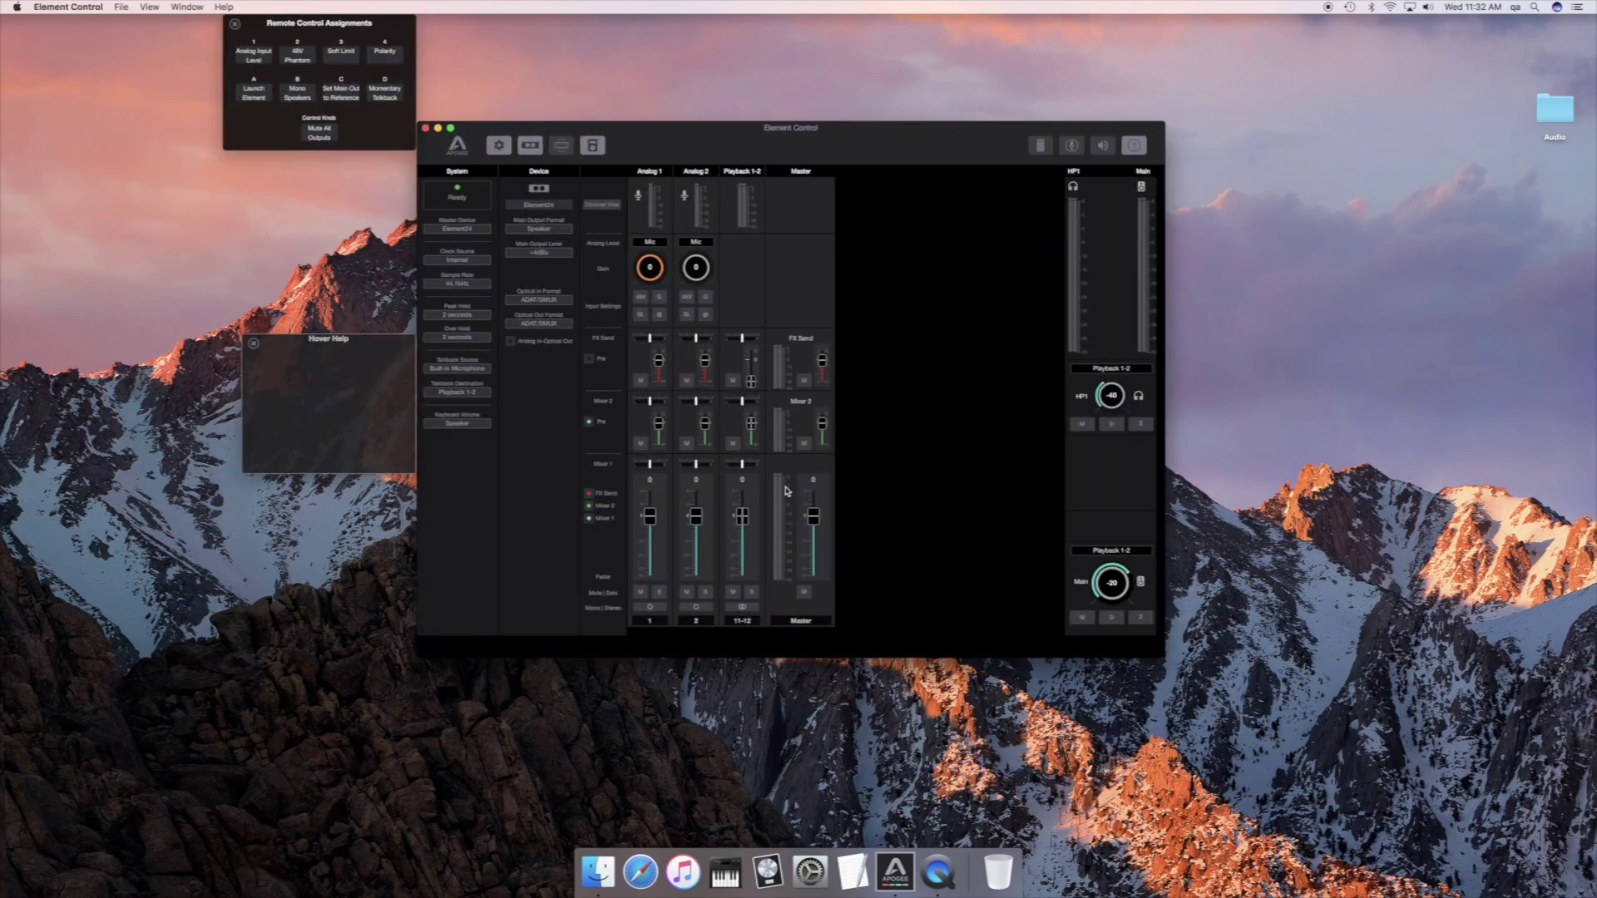
{"action": "left_click", "coordinate": [254, 343]}
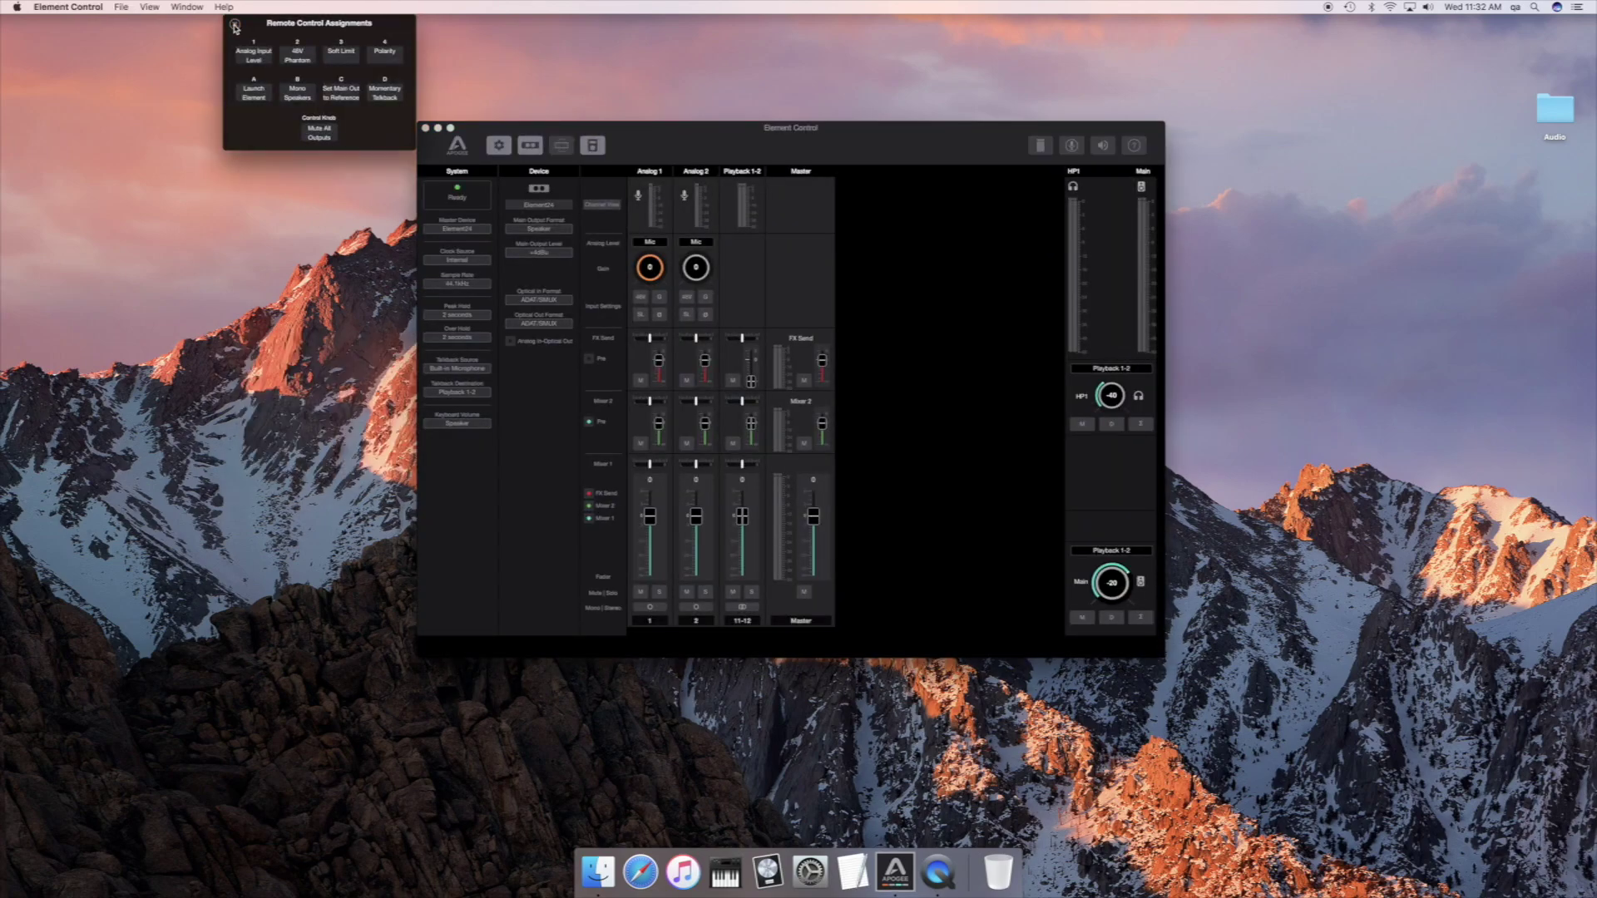
{"action": "left_click", "coordinate": [234, 25]}
{"action": "left_click", "coordinate": [425, 128]}
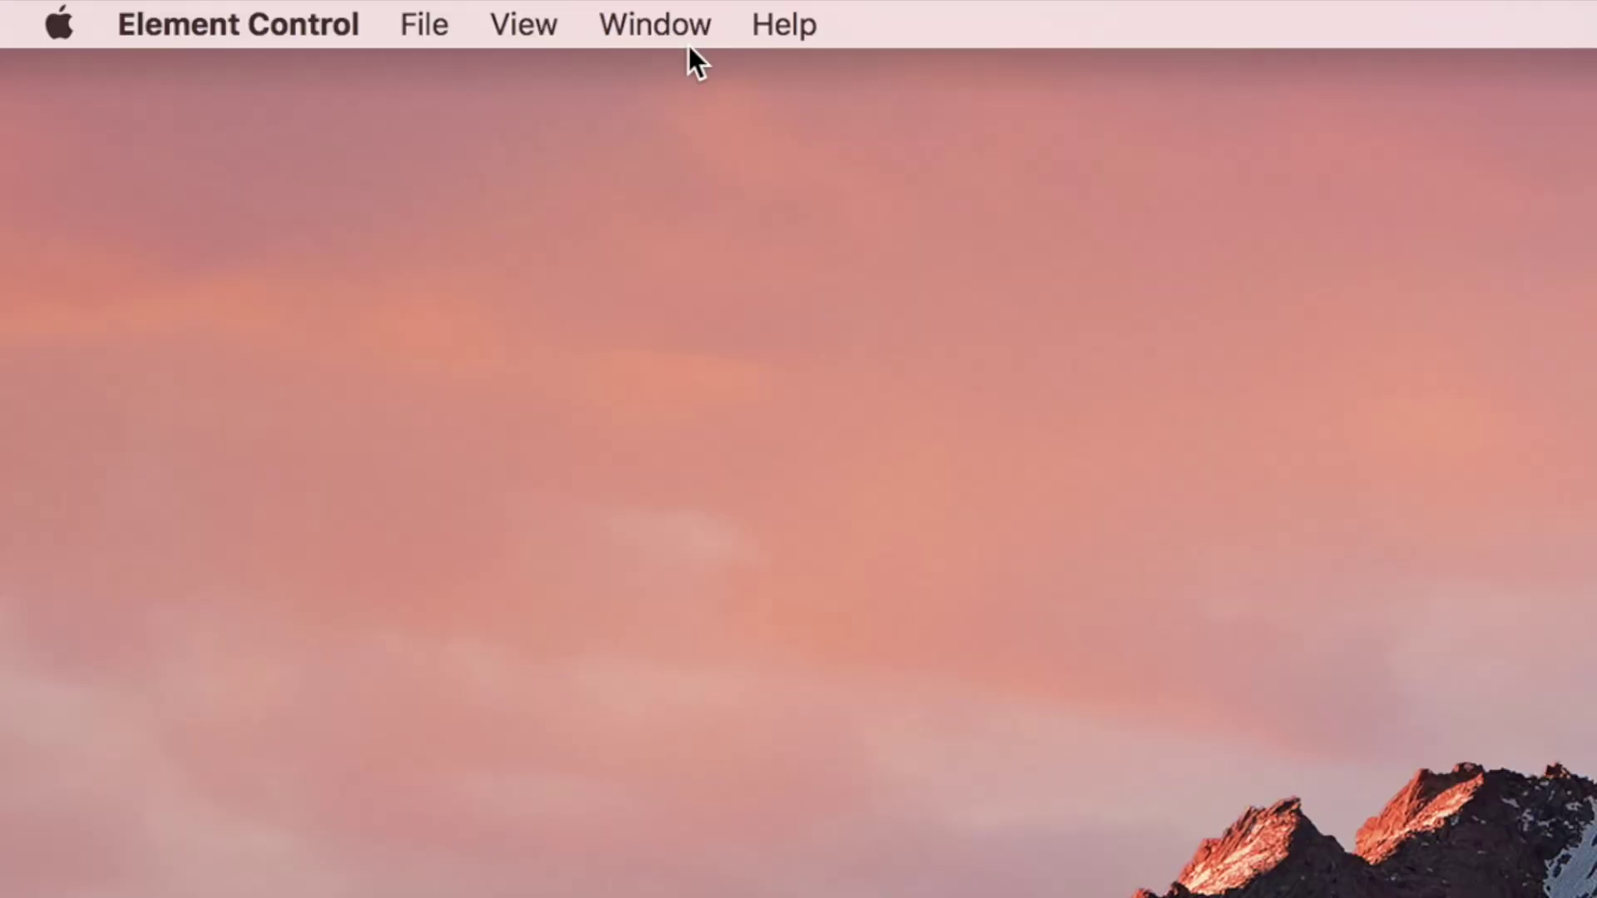
- Show the Essentials mixer and set the Main output to about -17 while music plays
{"action": "left_click", "coordinate": [194, 10]}
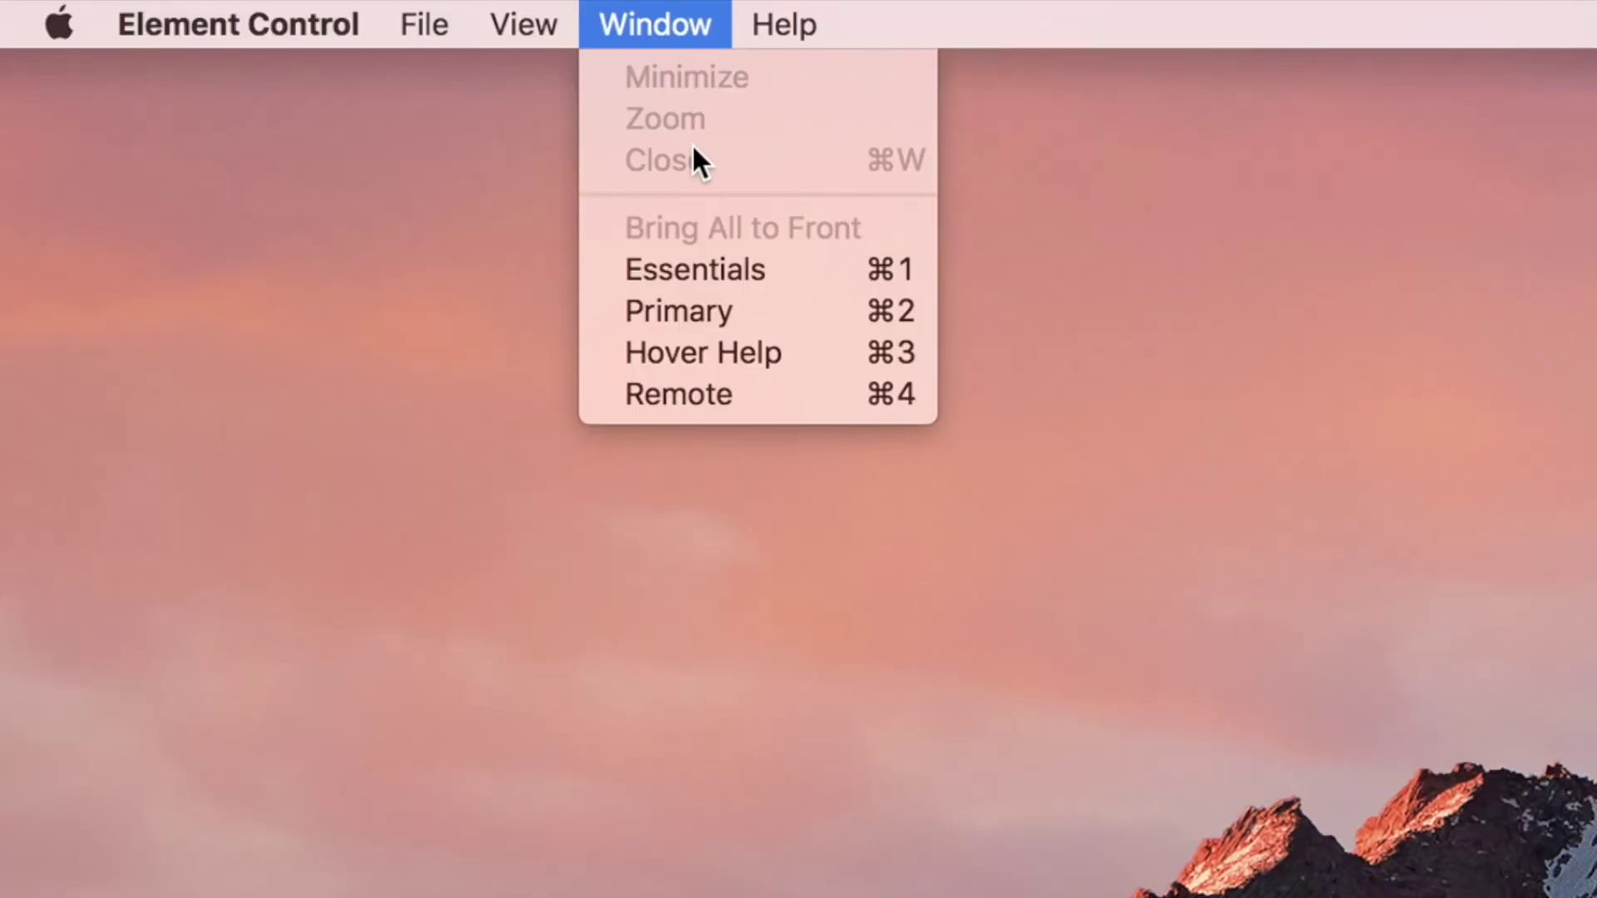
{"action": "left_click", "coordinate": [717, 272]}
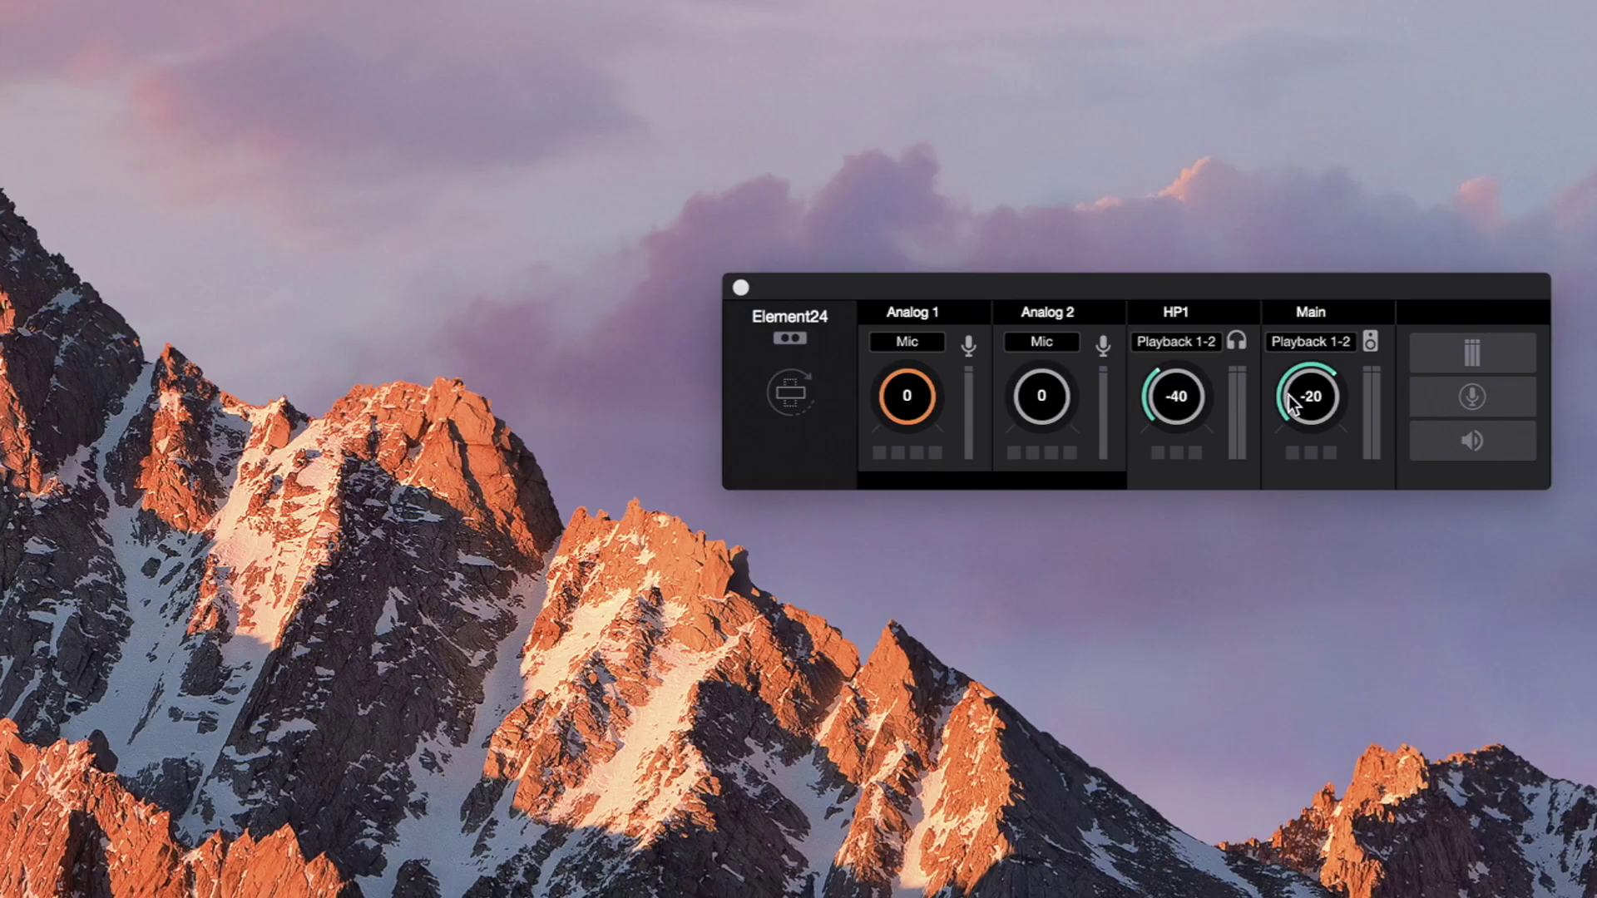
{"action": "left_click_drag", "start_coordinate": [1291, 405], "coordinate": [1289, 251]}
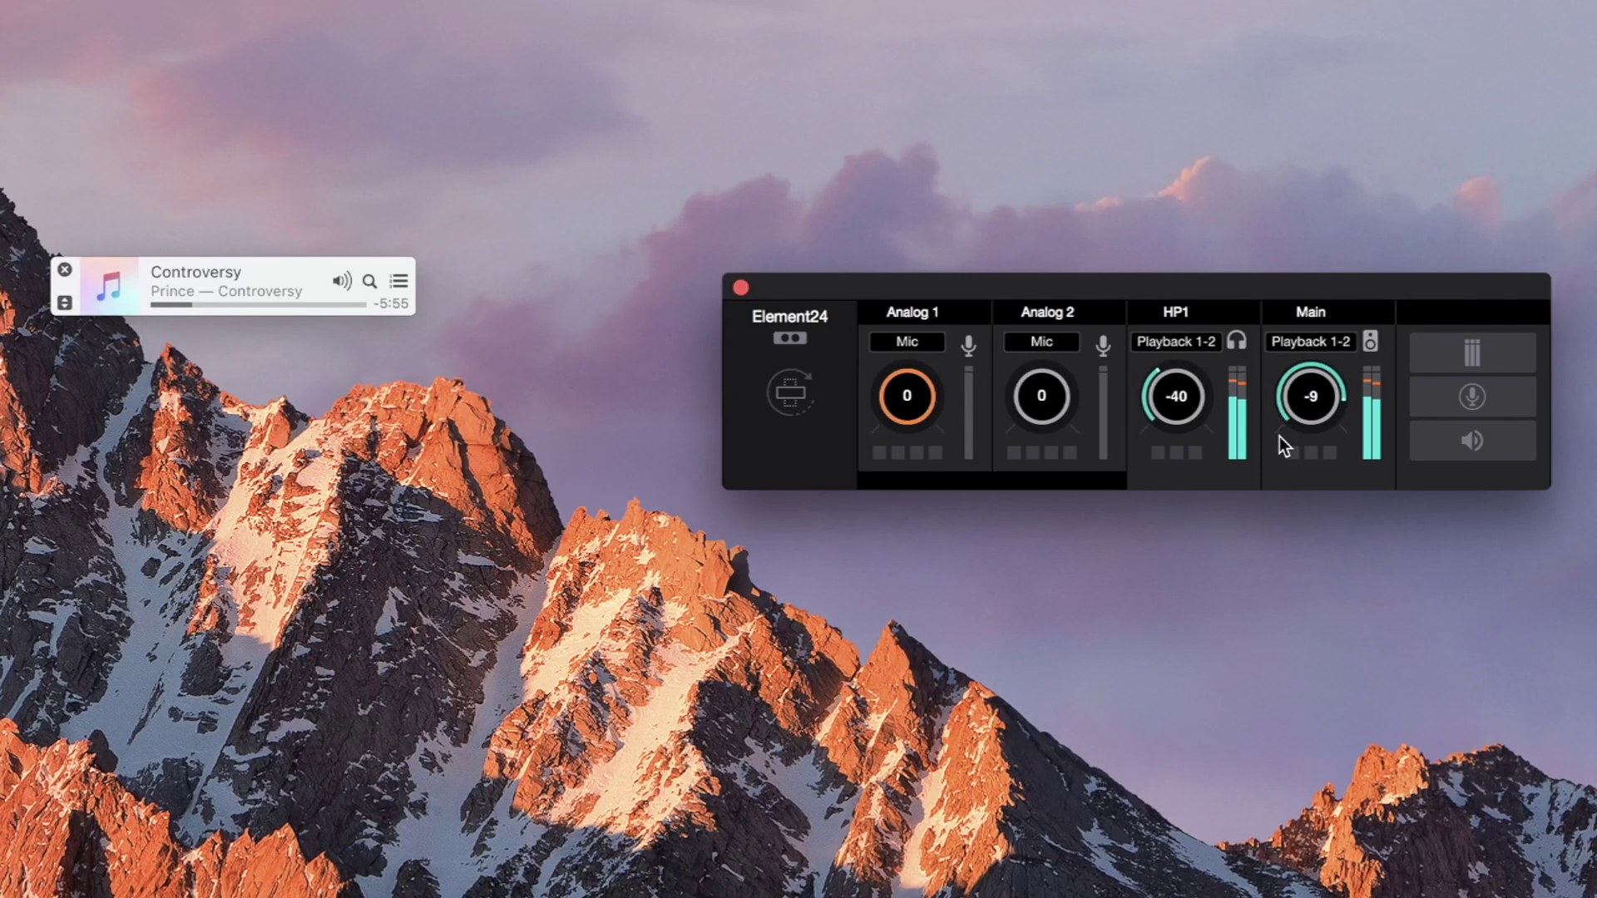
{"action": "left_click_drag", "start_coordinate": [1279, 437], "coordinate": [1247, 519]}
- Set Main Output Level to -10dBV in the Primary window, then close it
{"action": "left_click", "coordinate": [898, 6]}
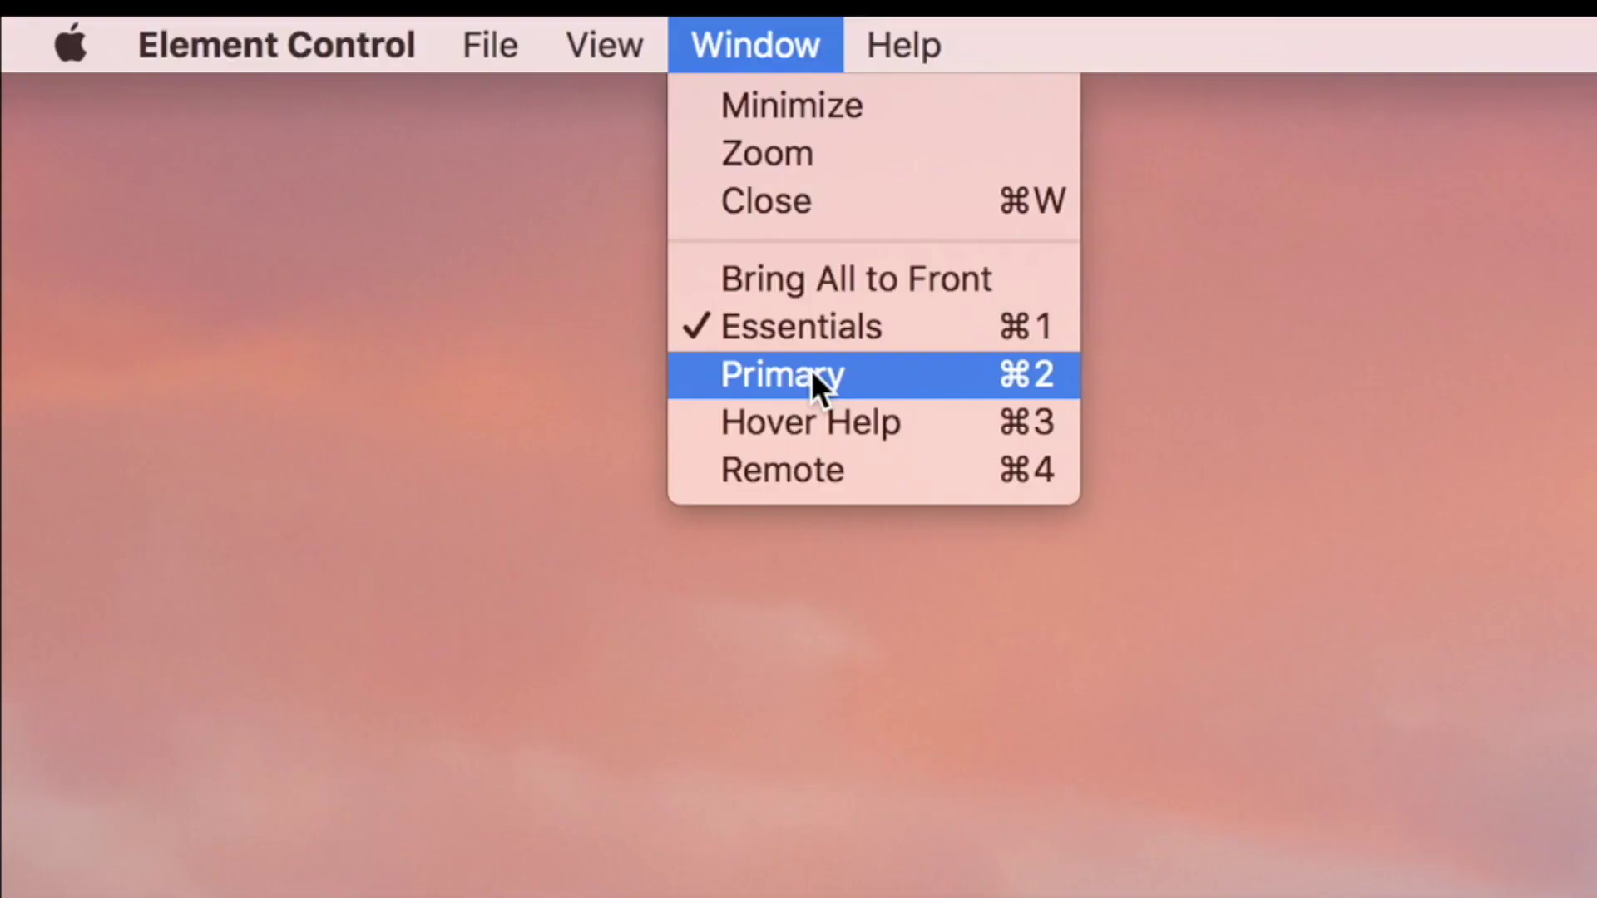
{"action": "left_click", "coordinate": [811, 373]}
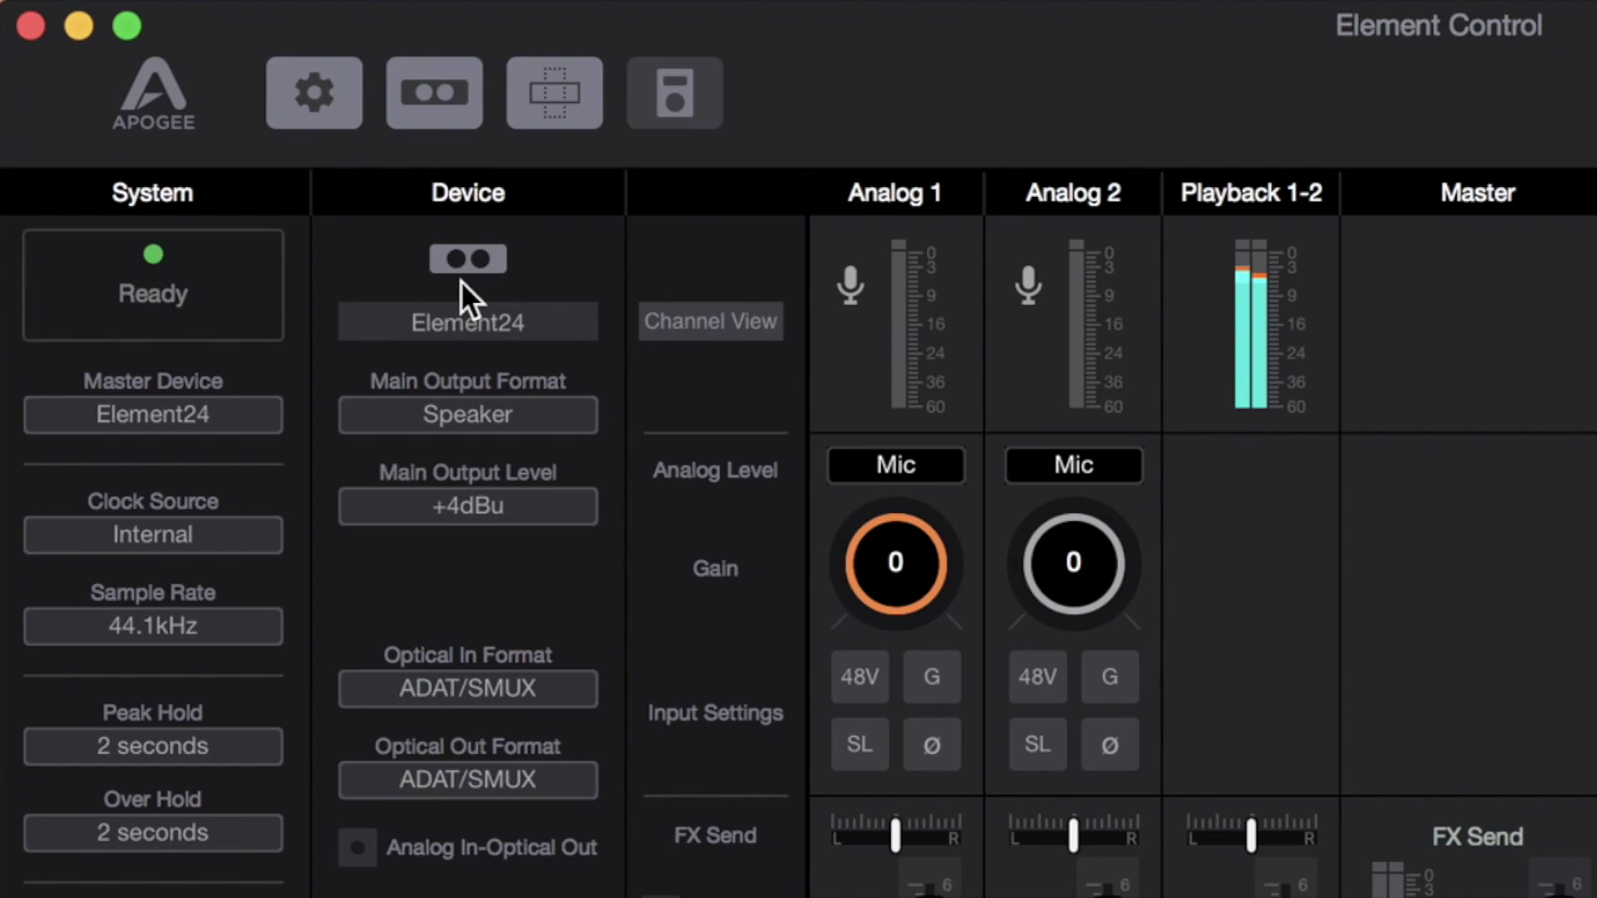
{"action": "left_click", "coordinate": [486, 499]}
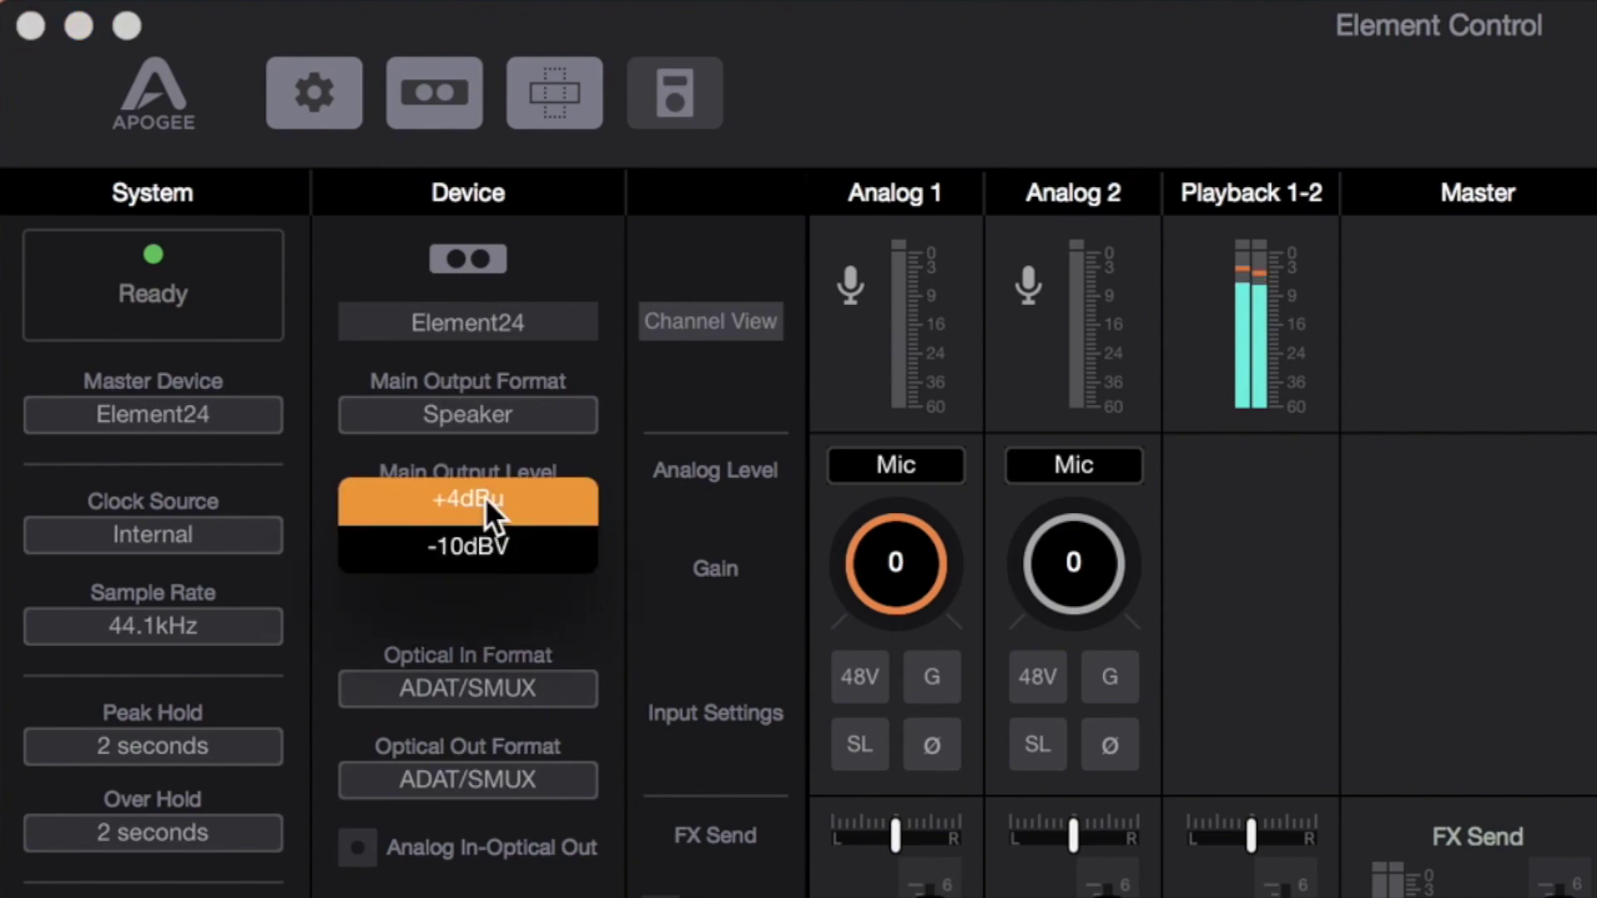
{"action": "left_click", "coordinate": [481, 546]}
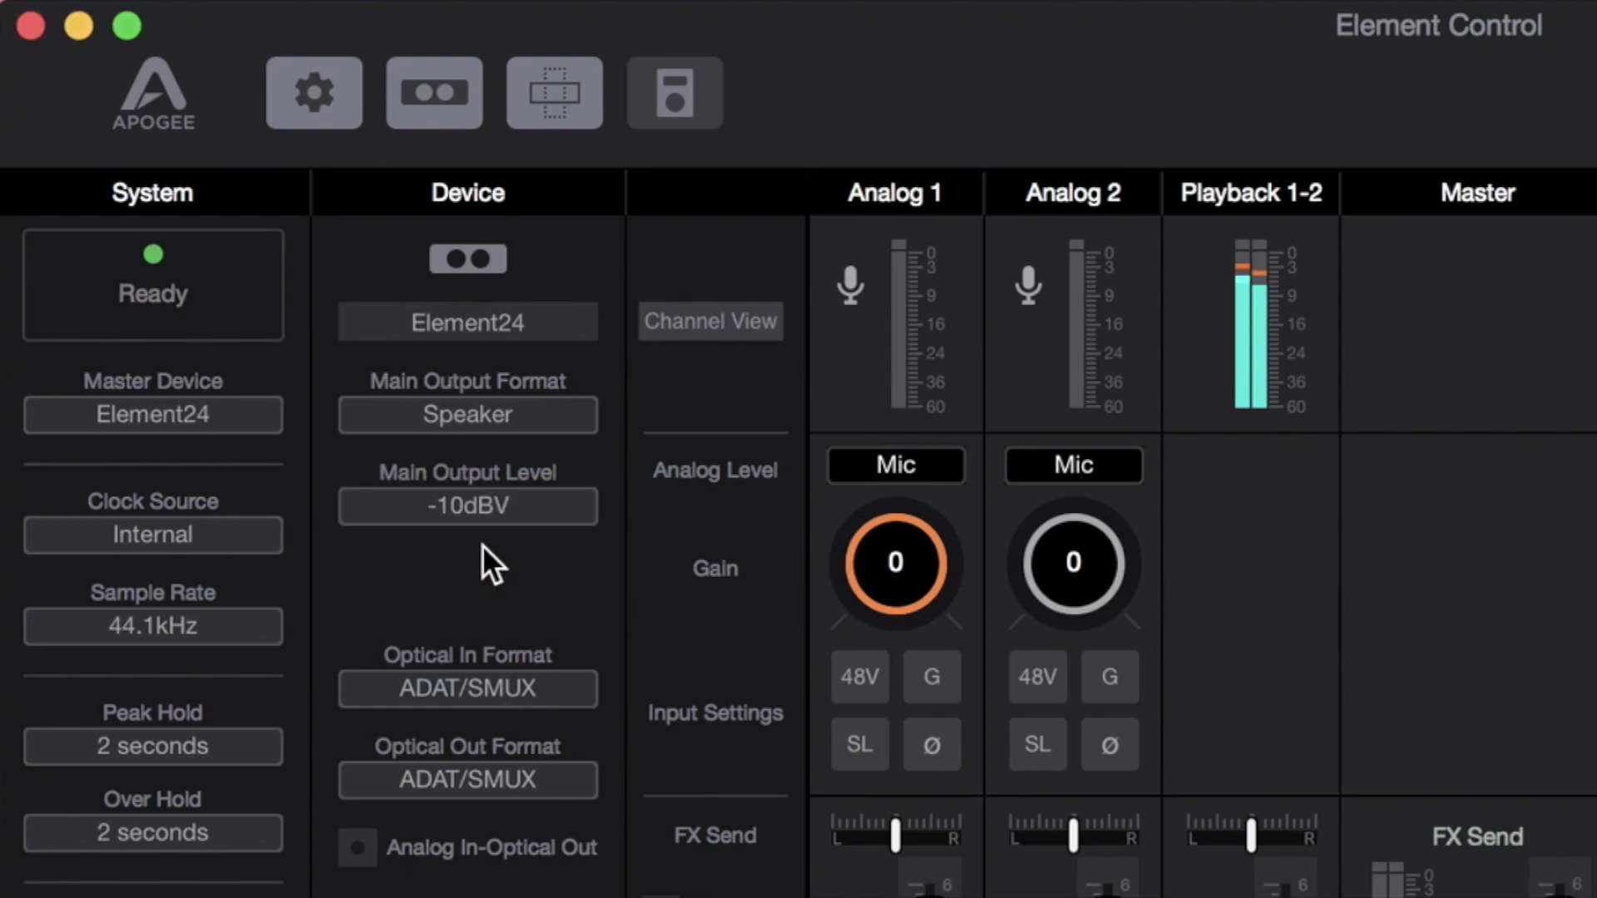
{"action": "left_click", "coordinate": [29, 29]}
- Nudge the Main output up, pause the song, and hide Safari
{"action": "left_click_drag", "start_coordinate": [1080, 434], "coordinate": [1067, 362]}
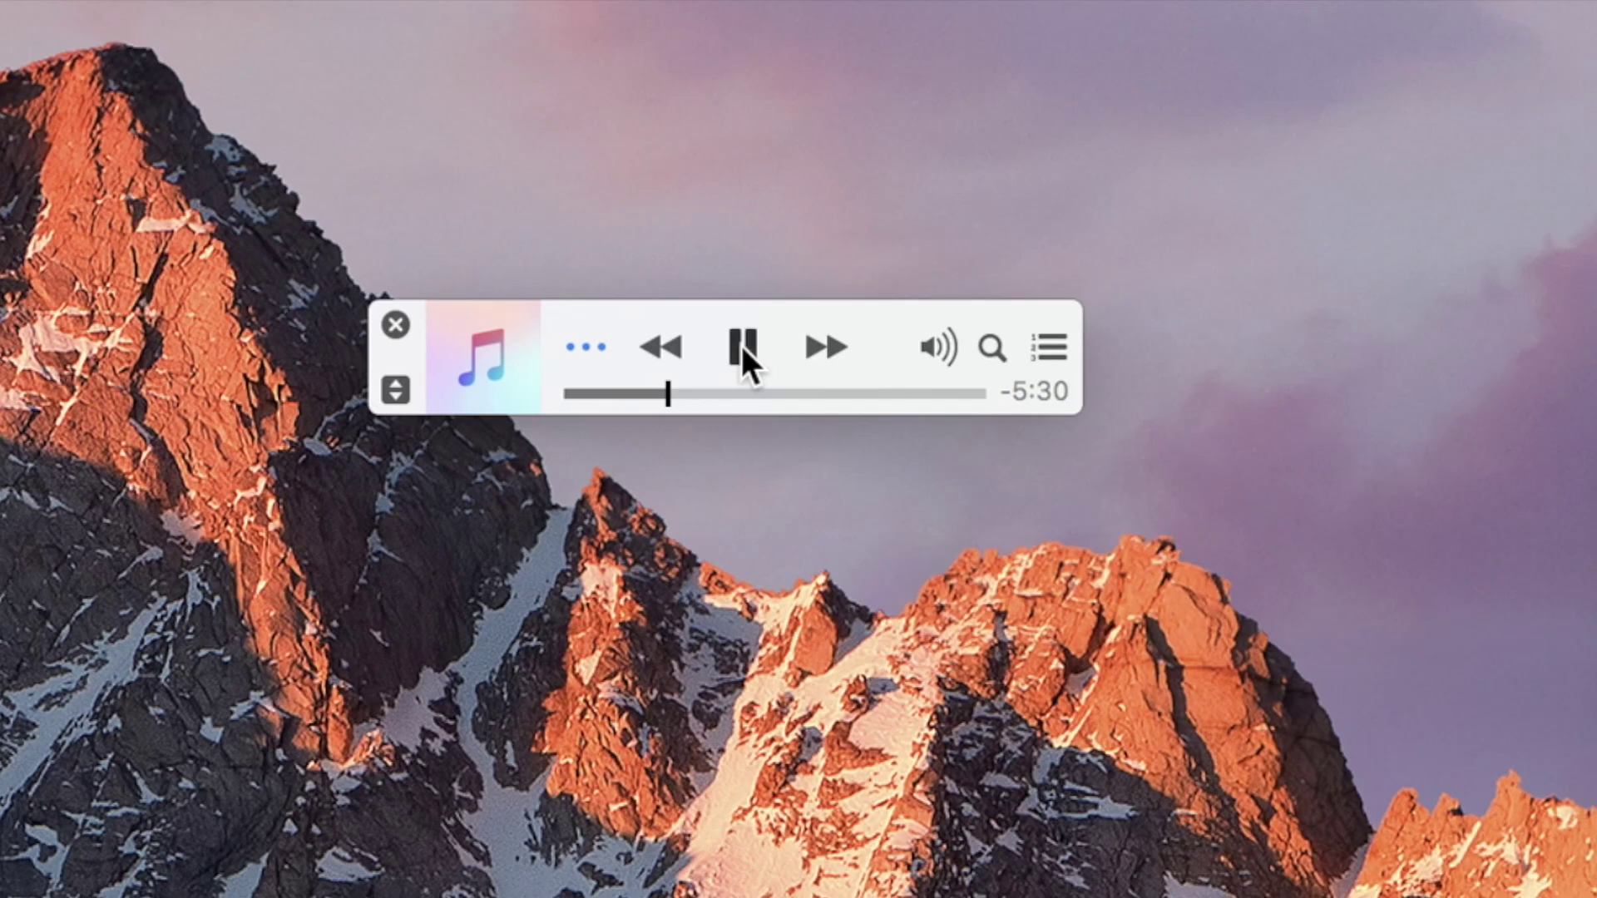
{"action": "left_click", "coordinate": [742, 346]}
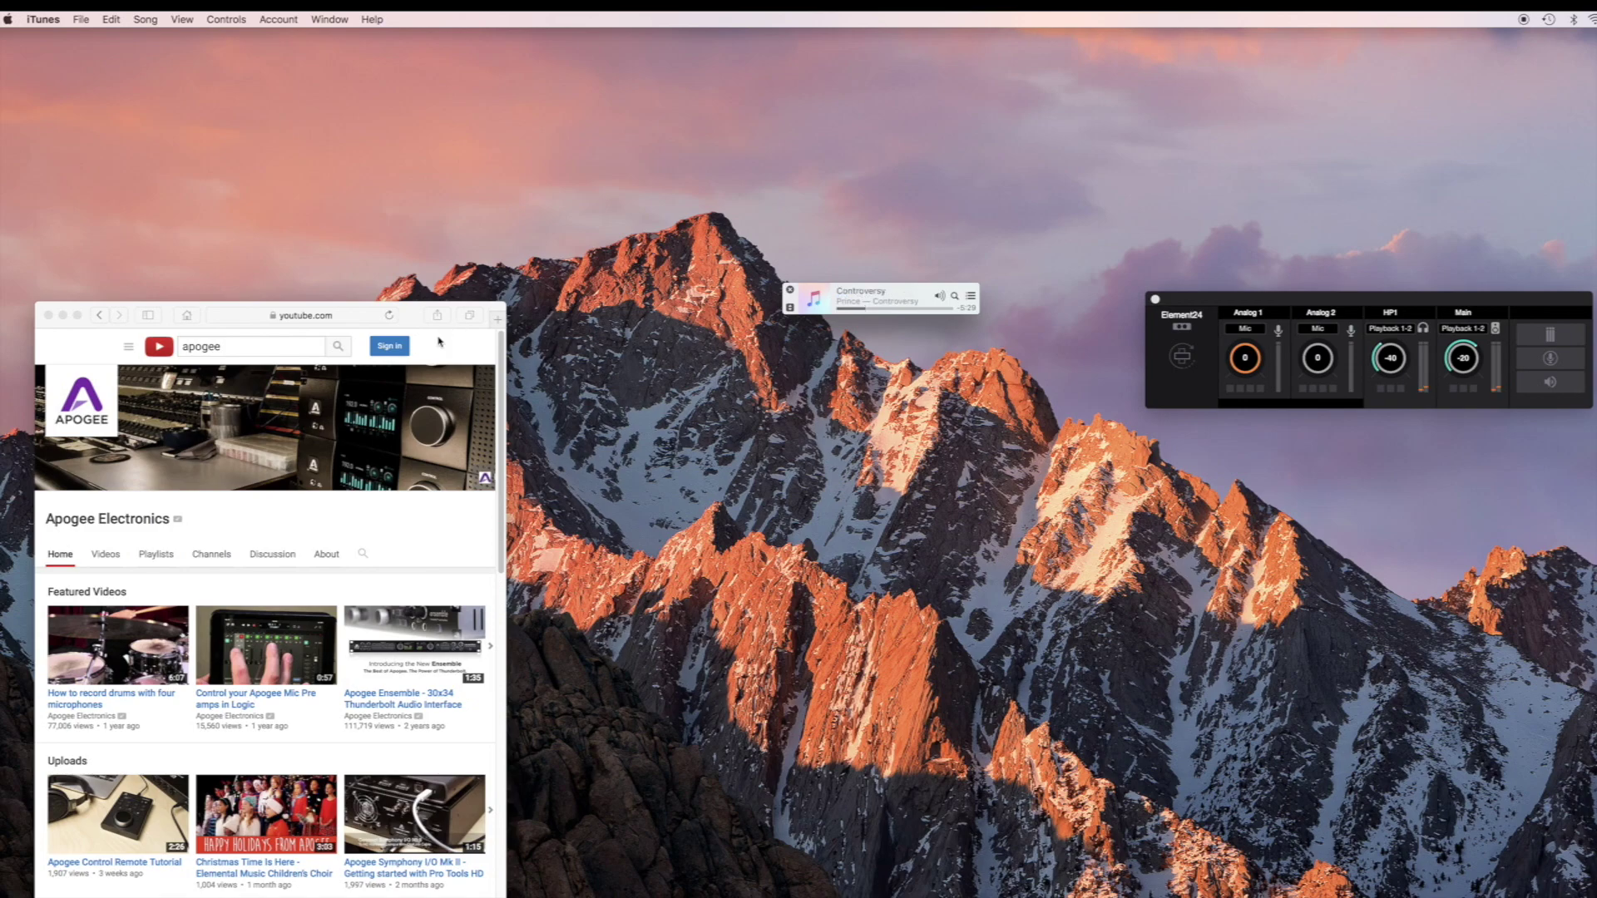
{"action": "left_click", "coordinate": [439, 342]}
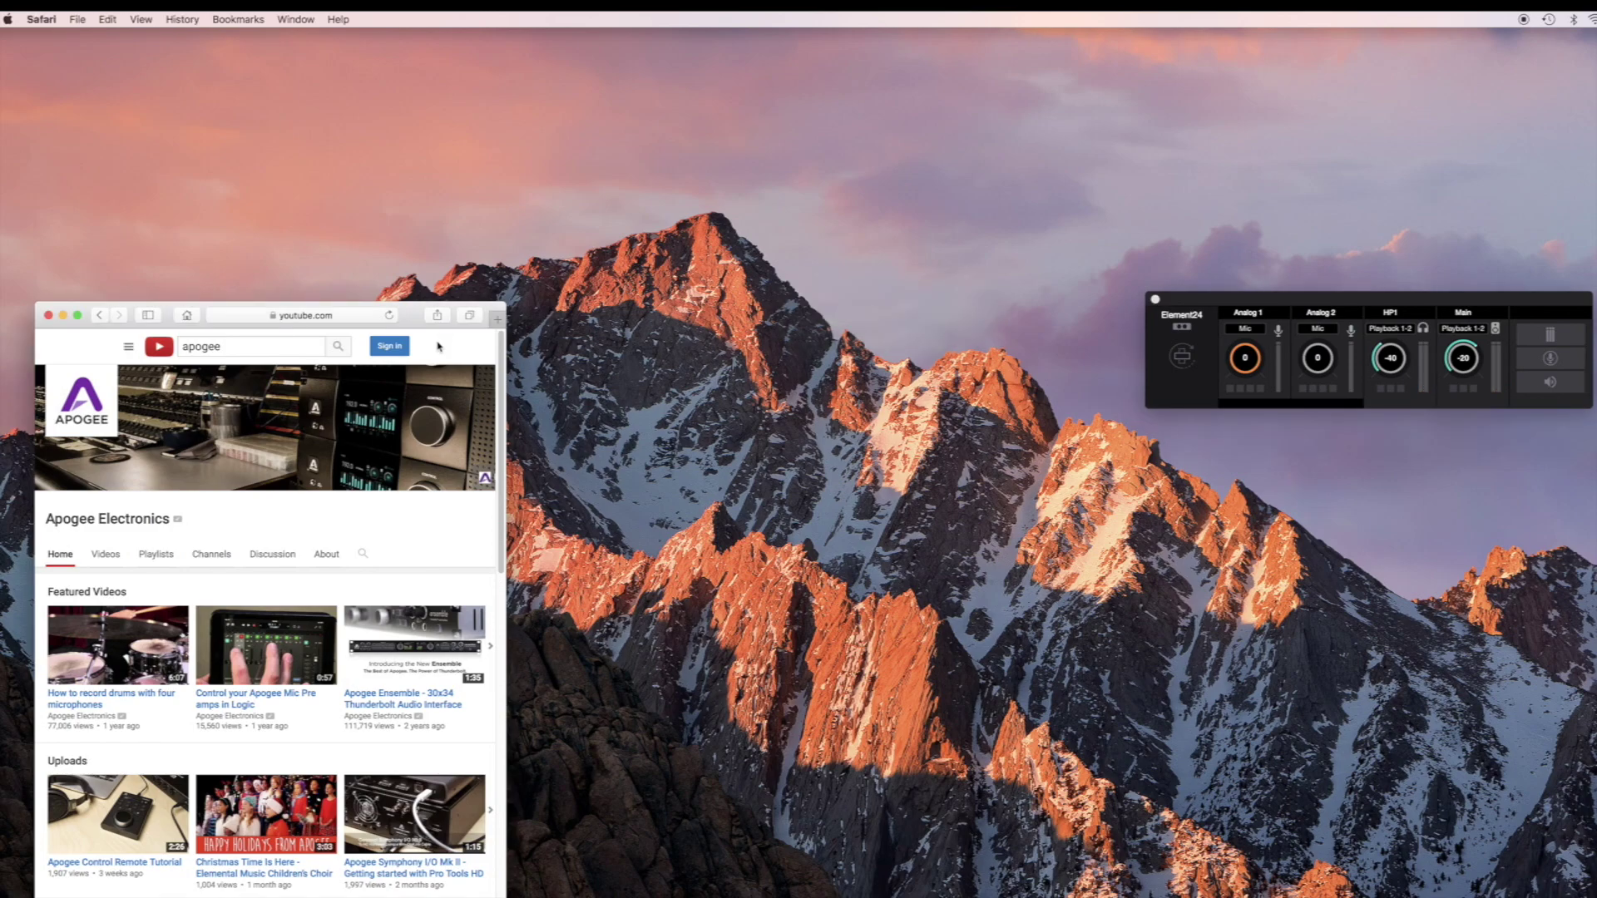
{"action": "key", "text": "super+q"}
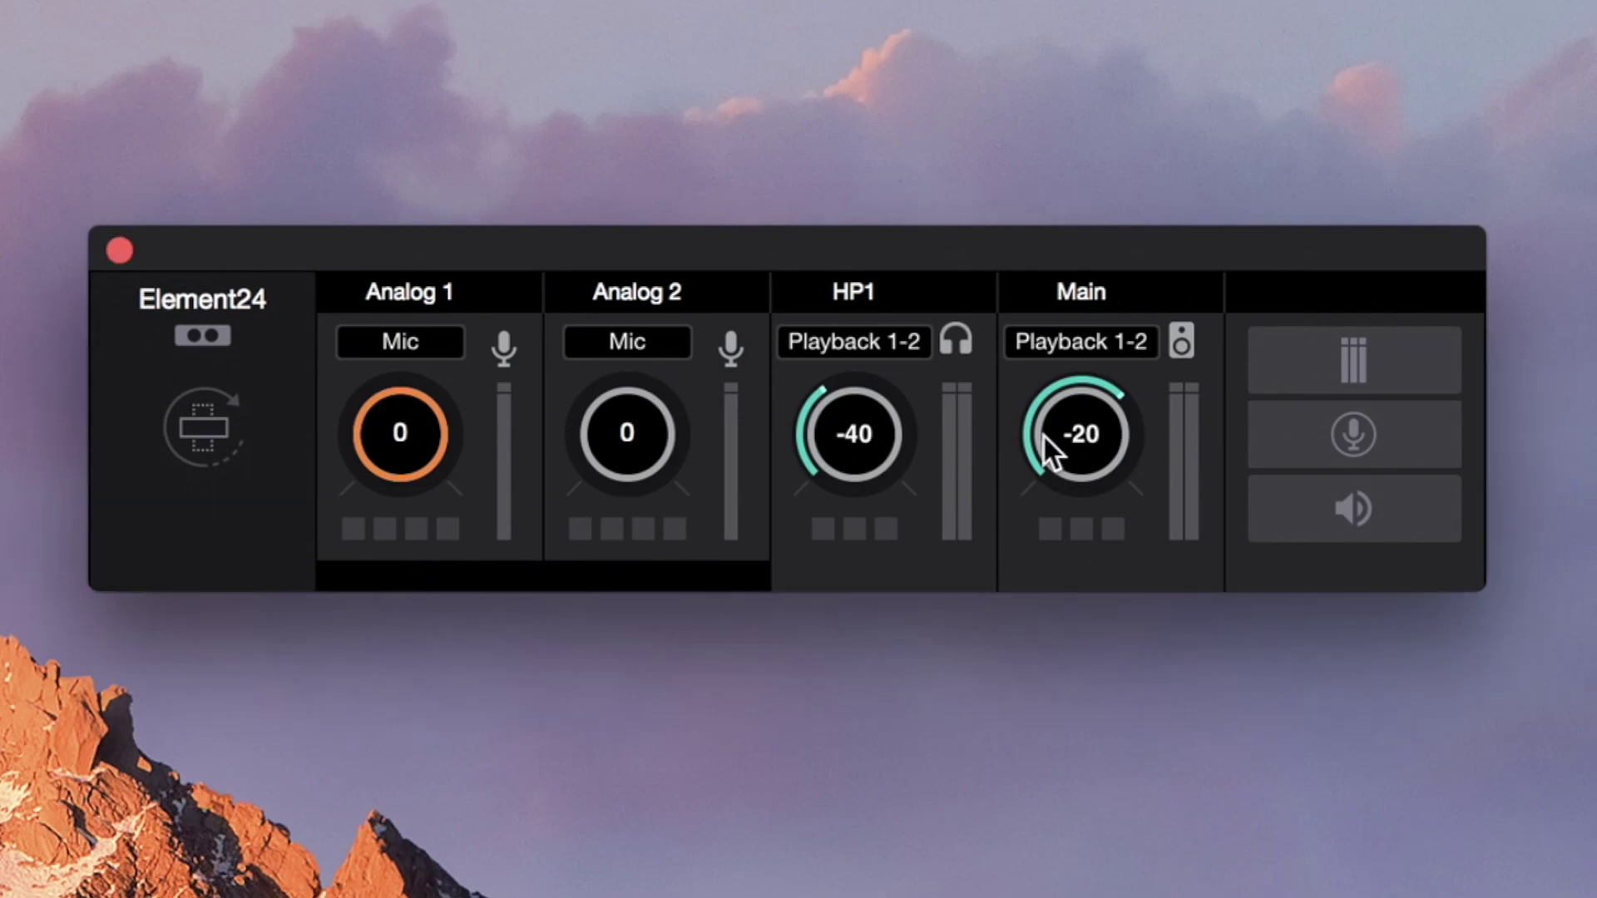
- Turn Main down to -64, keep Analog 1 on Mic, and enable its first input option
{"action": "left_click_drag", "start_coordinate": [1050, 453], "coordinate": [961, 829]}
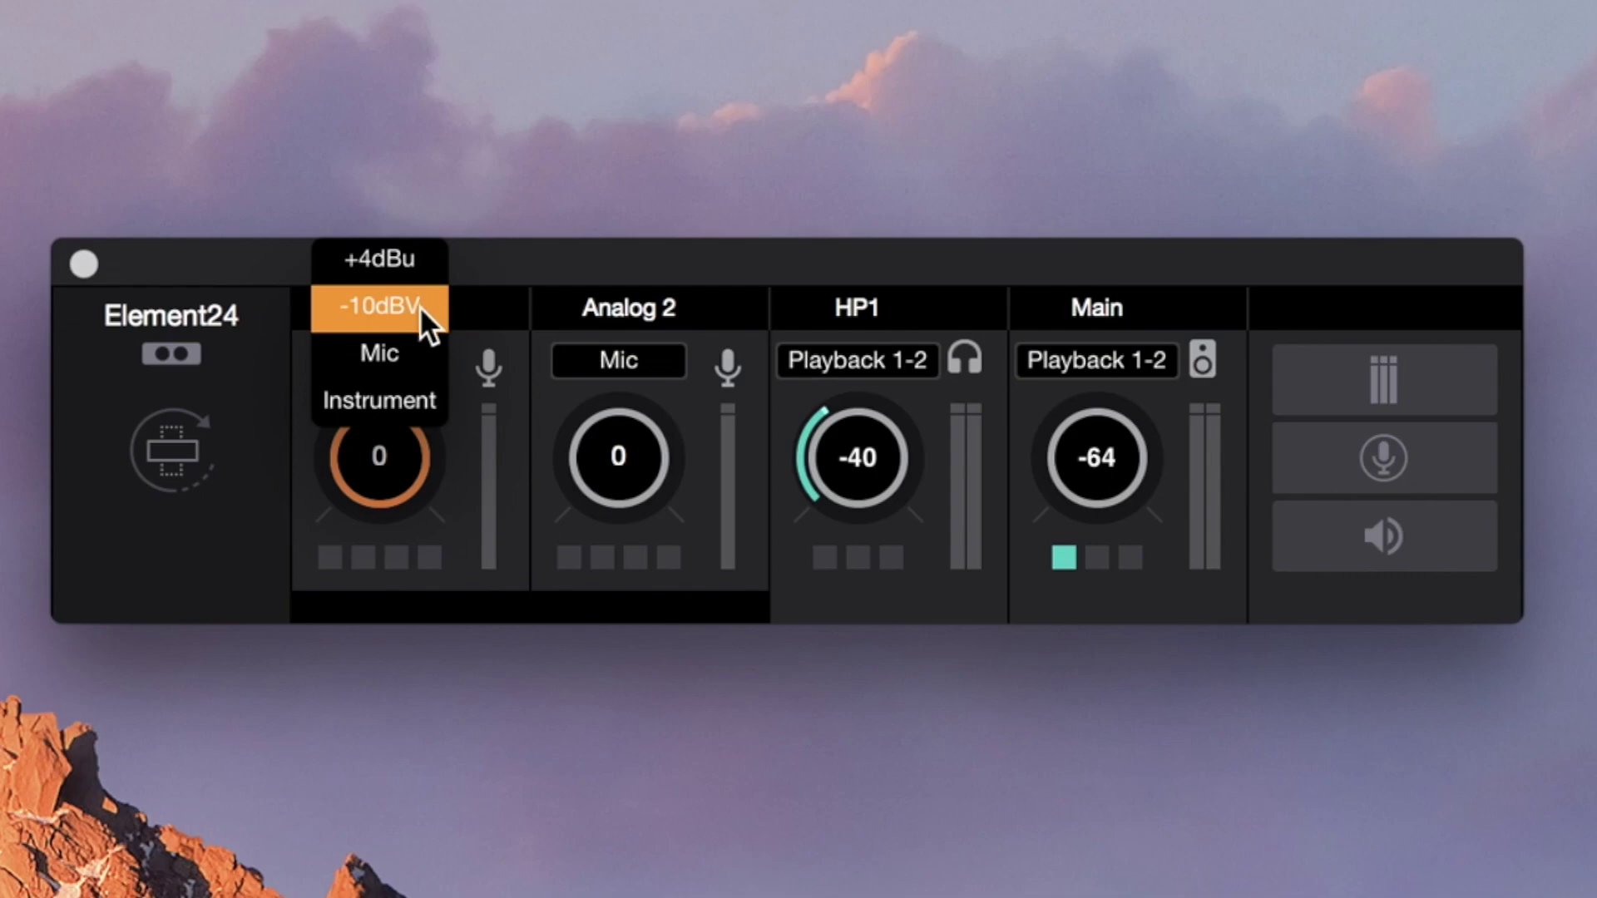
{"action": "left_click", "coordinate": [416, 342]}
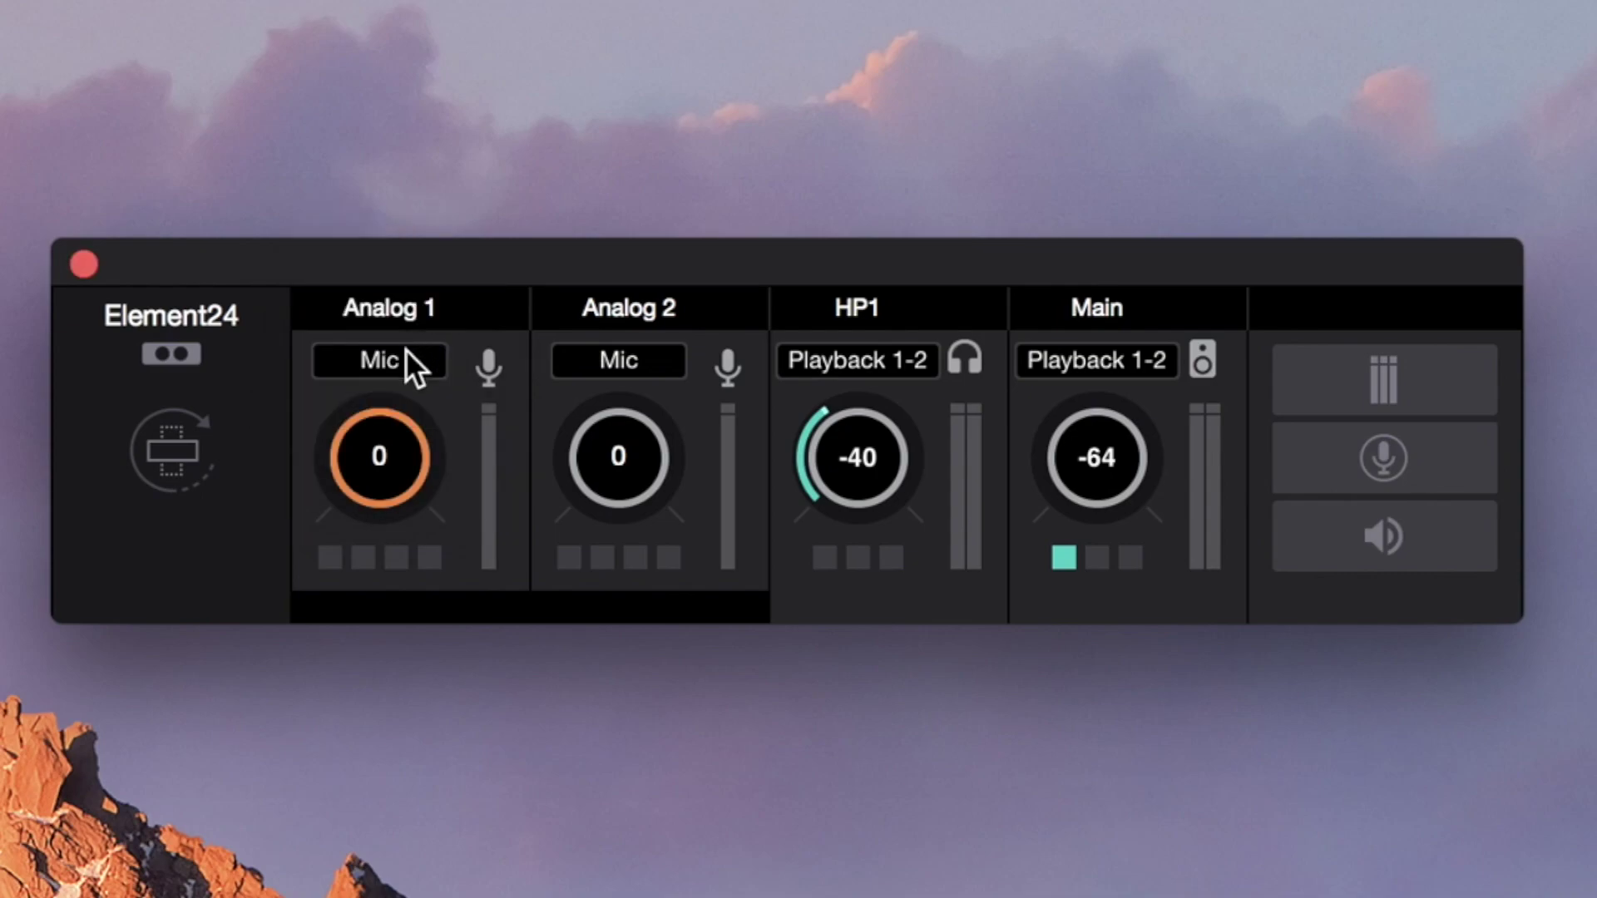
{"action": "left_click", "coordinate": [329, 558]}
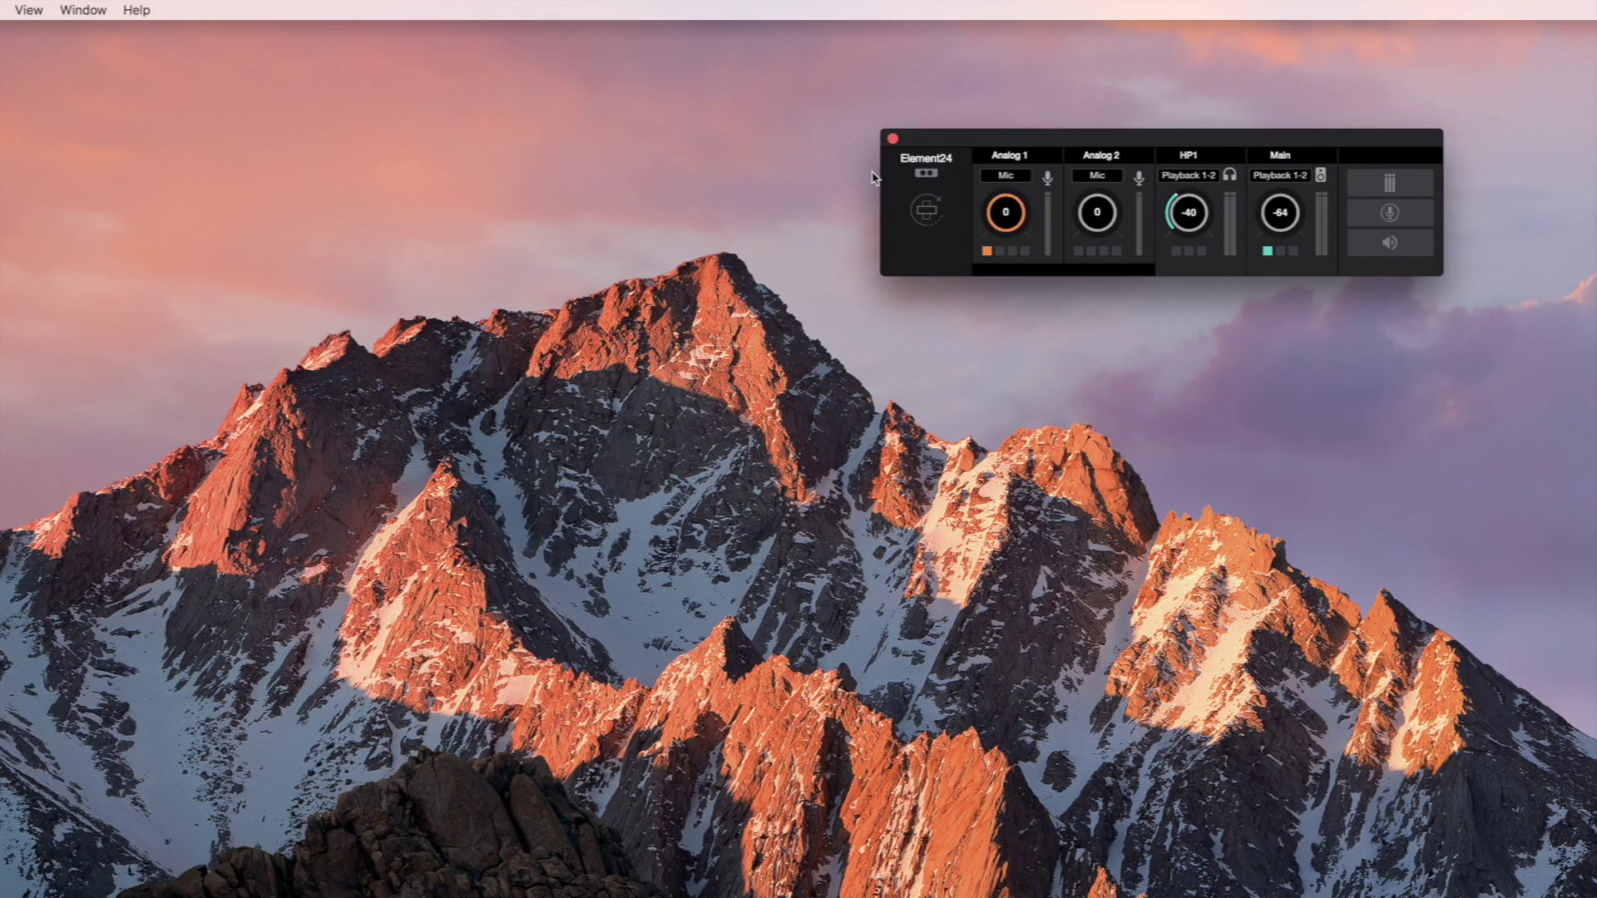
{"action": "left_click", "coordinate": [103, 14]}
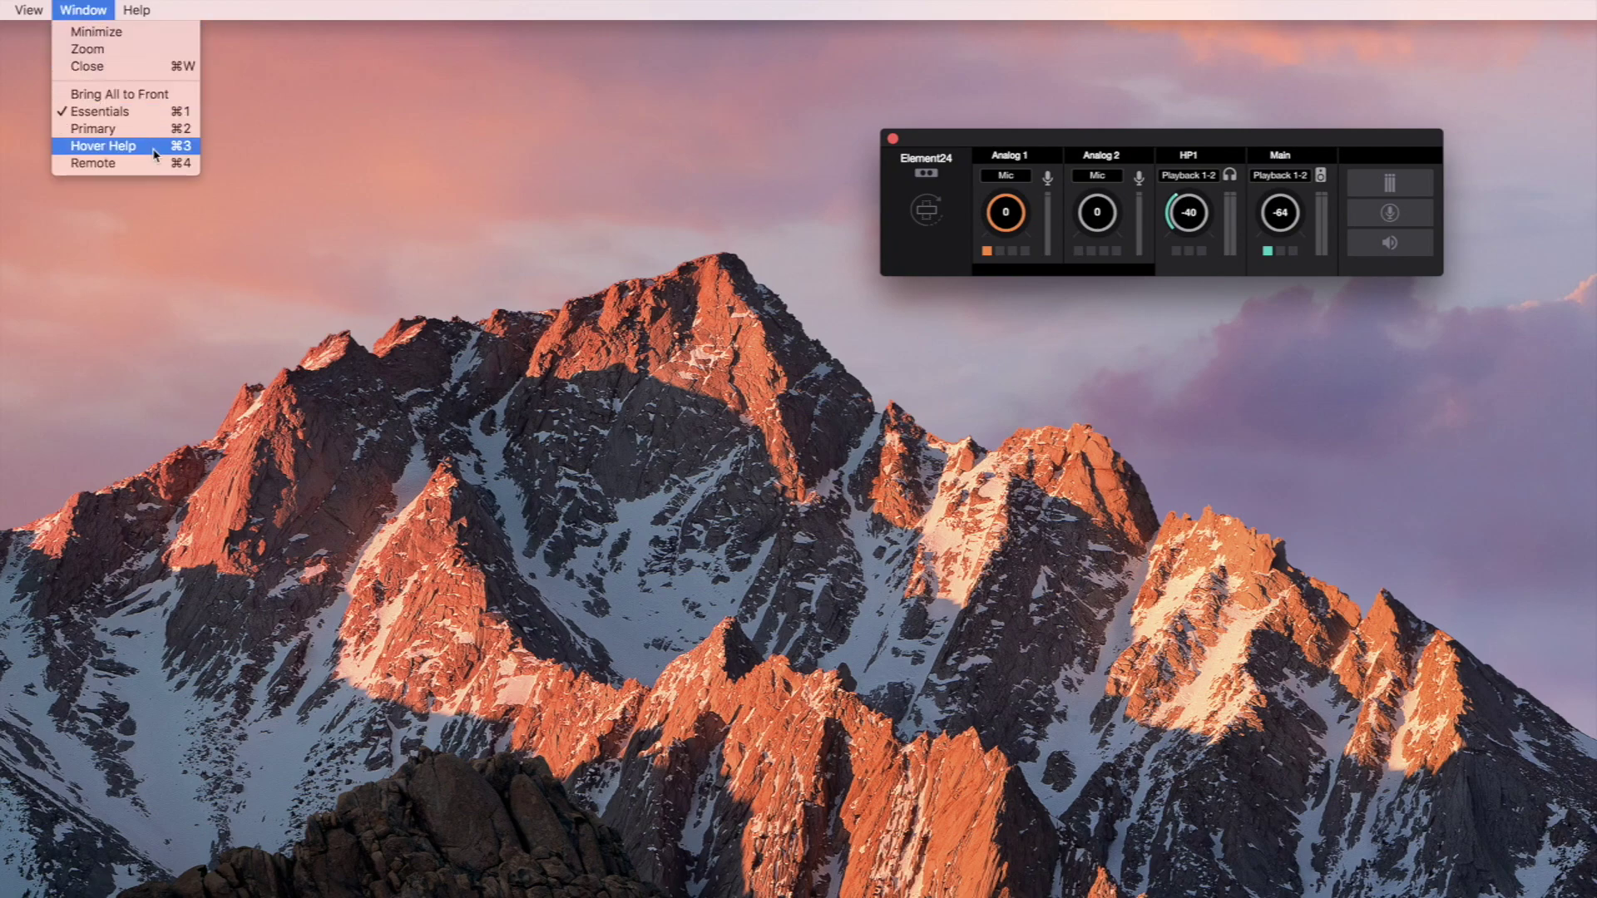
{"action": "left_click", "coordinate": [104, 146]}
{"action": "mouse_move", "coordinate": [1004, 257]}
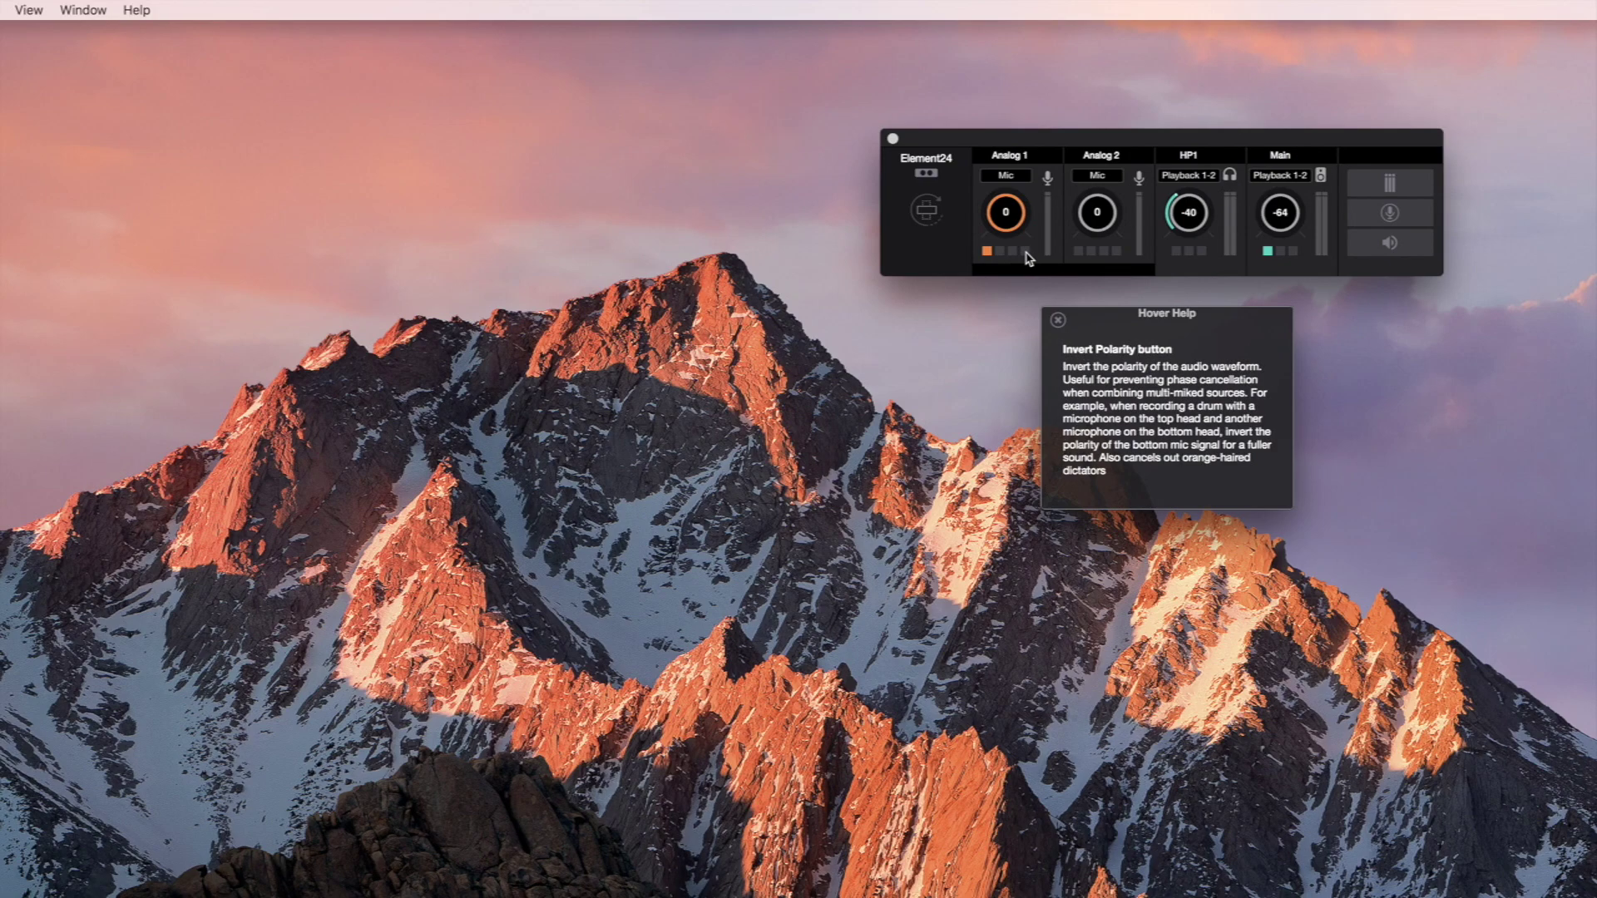
{"action": "left_click", "coordinate": [1058, 321]}
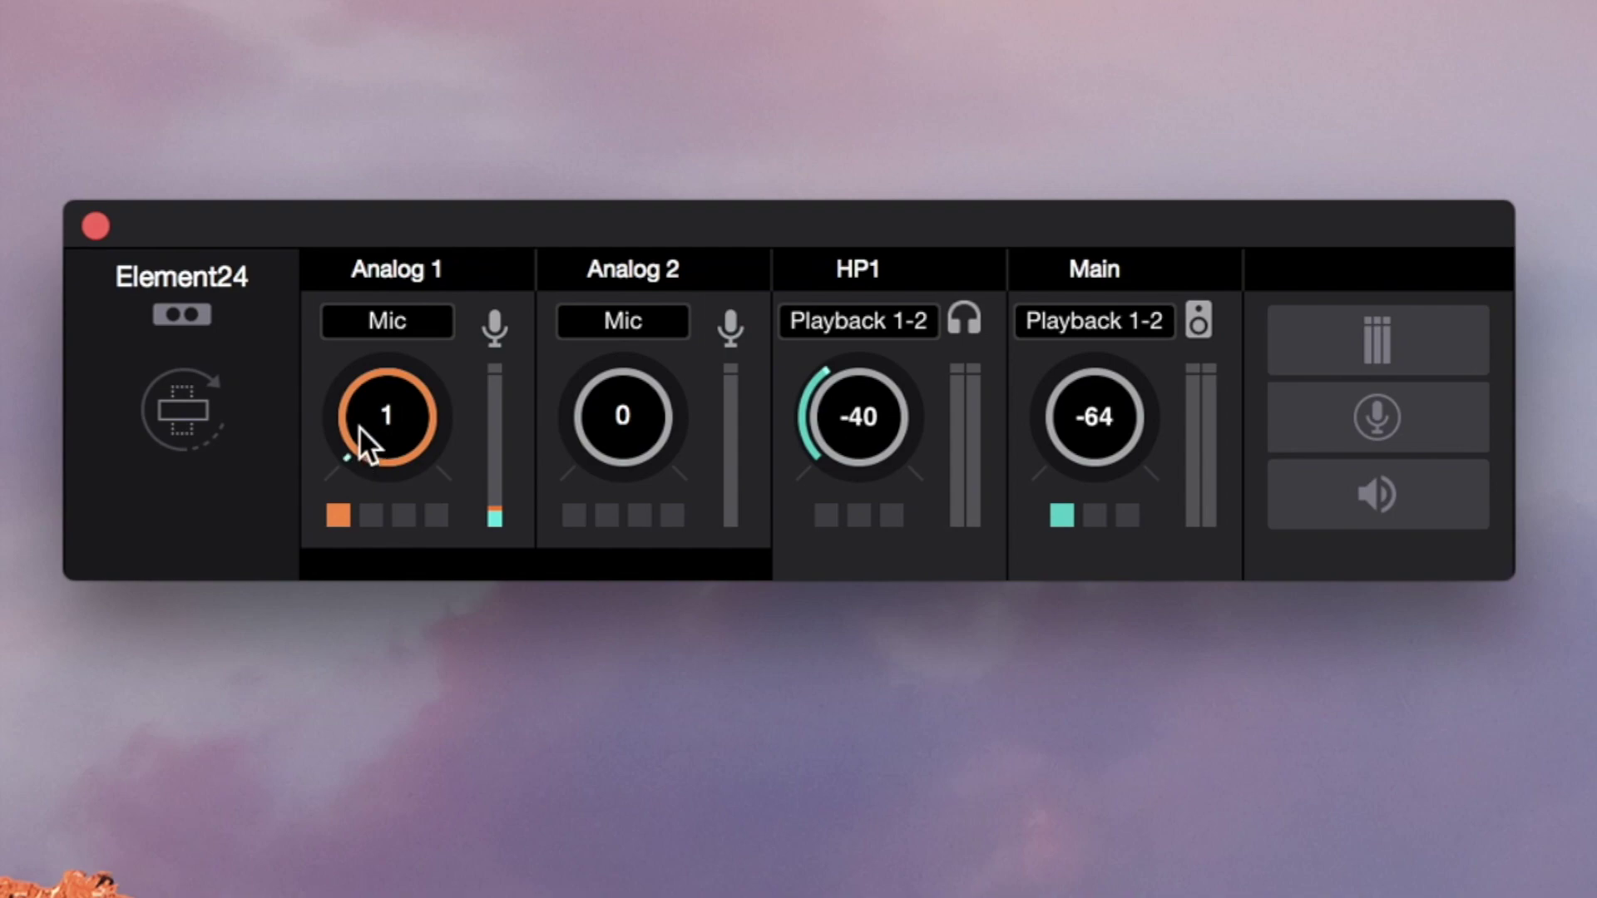
- Turn the Analog 1 microphone gain knob up to 37
{"action": "left_click_drag", "start_coordinate": [352, 398], "coordinate": [378, 204]}
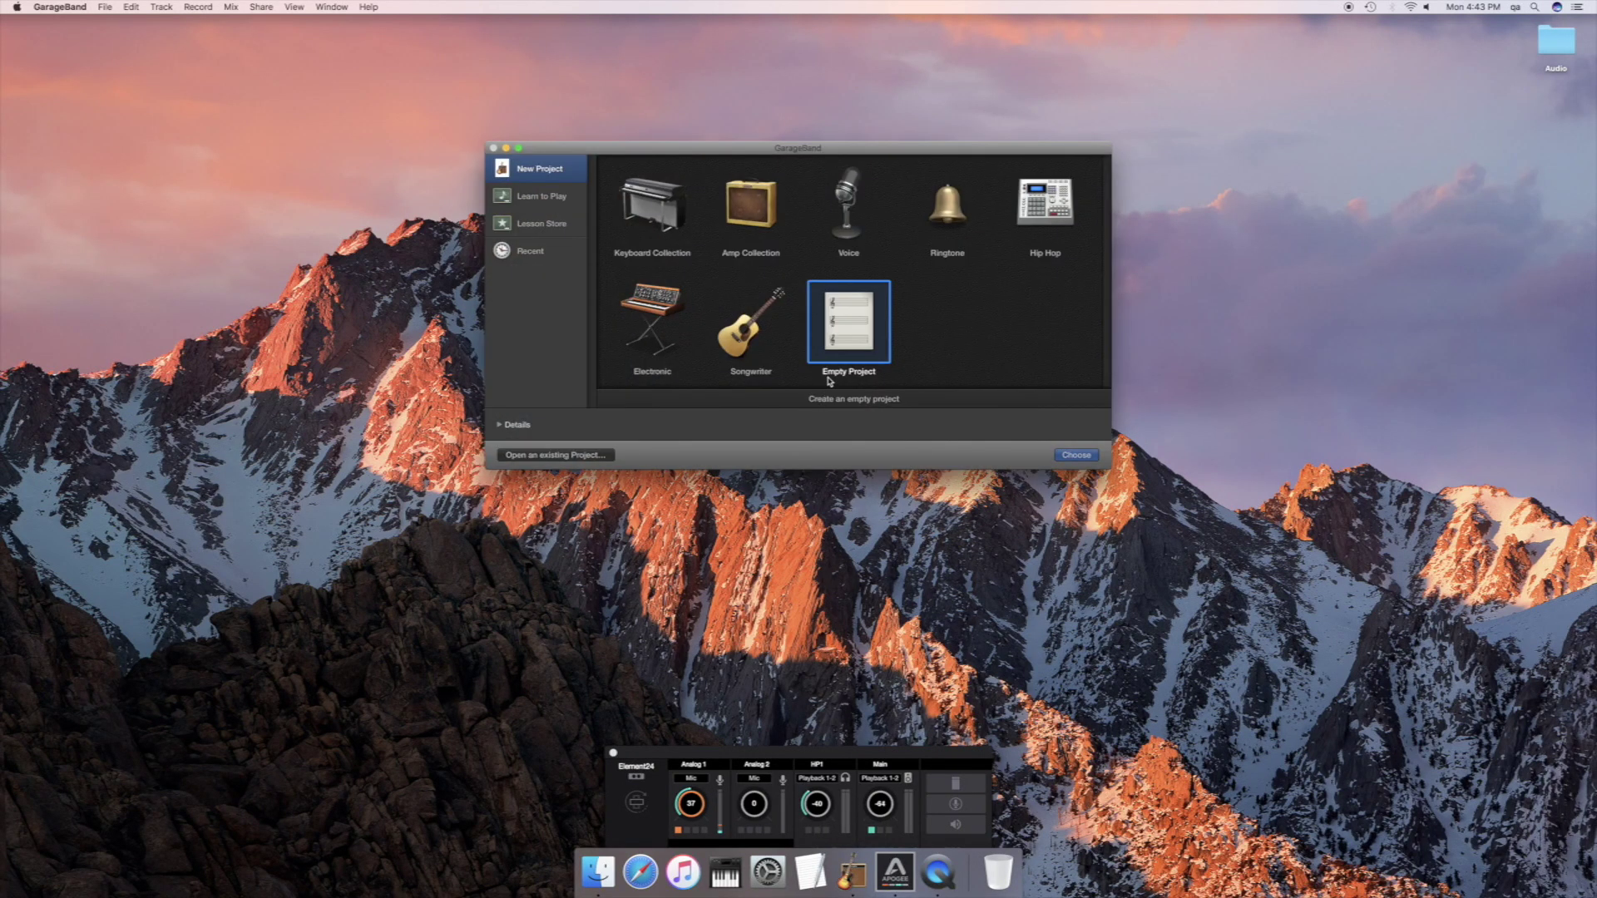
- Choose Empty Project in GarageBand's project chooser
{"action": "left_click", "coordinate": [1060, 456]}
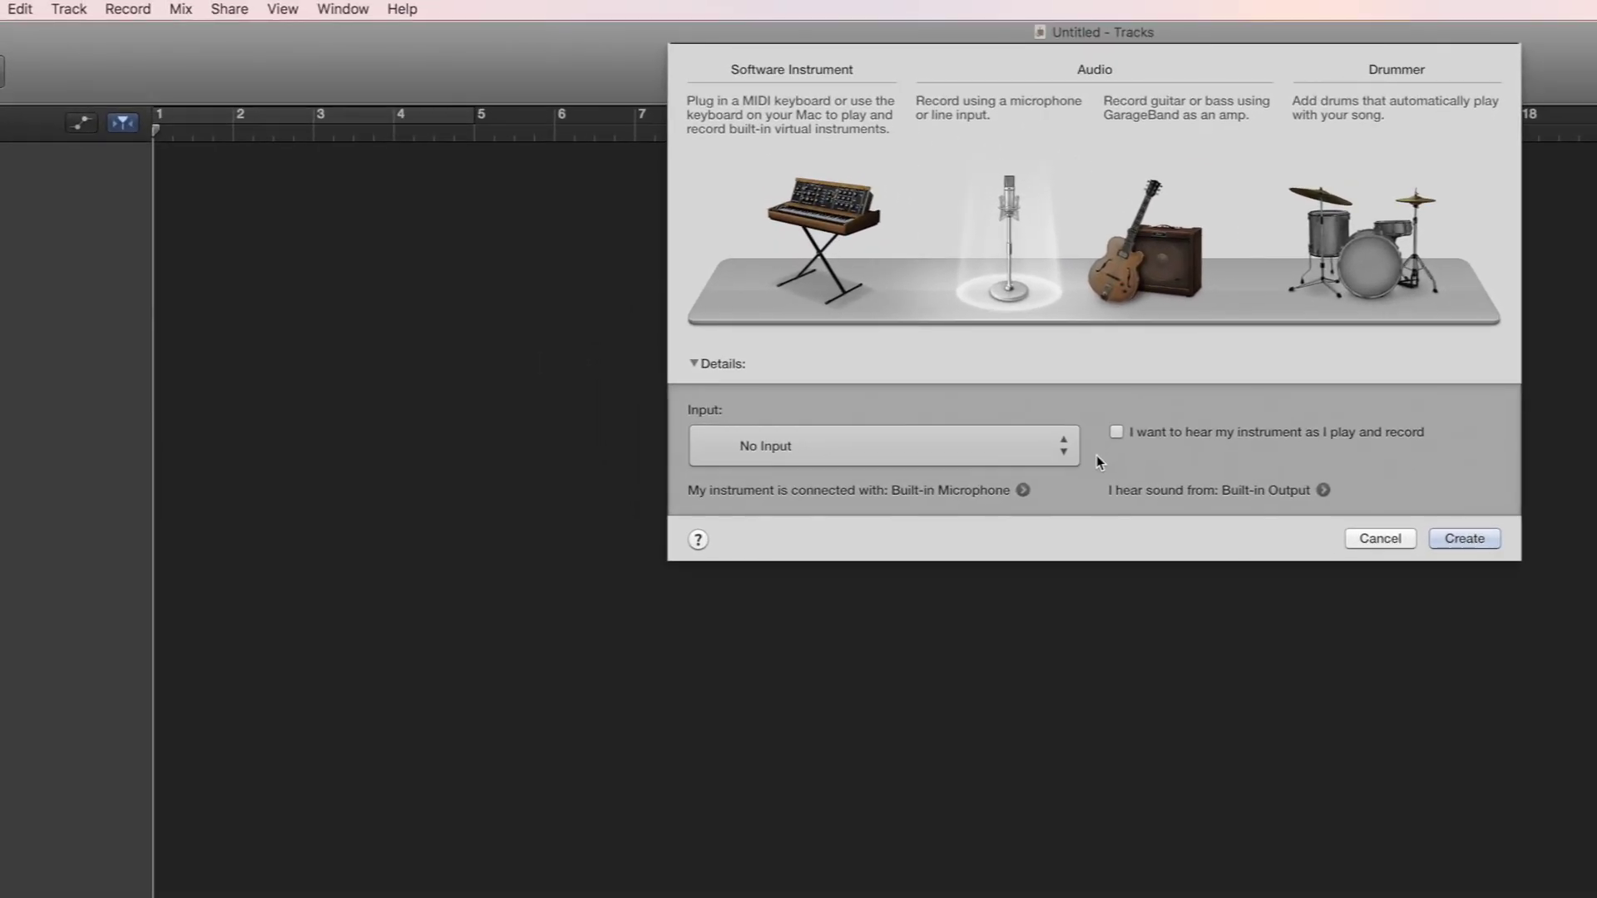
- Set GarageBand's audio output and input device to Element24 in Audio/MIDI preferences
{"action": "left_click", "coordinate": [1023, 490]}
{"action": "left_click", "coordinate": [449, 301]}
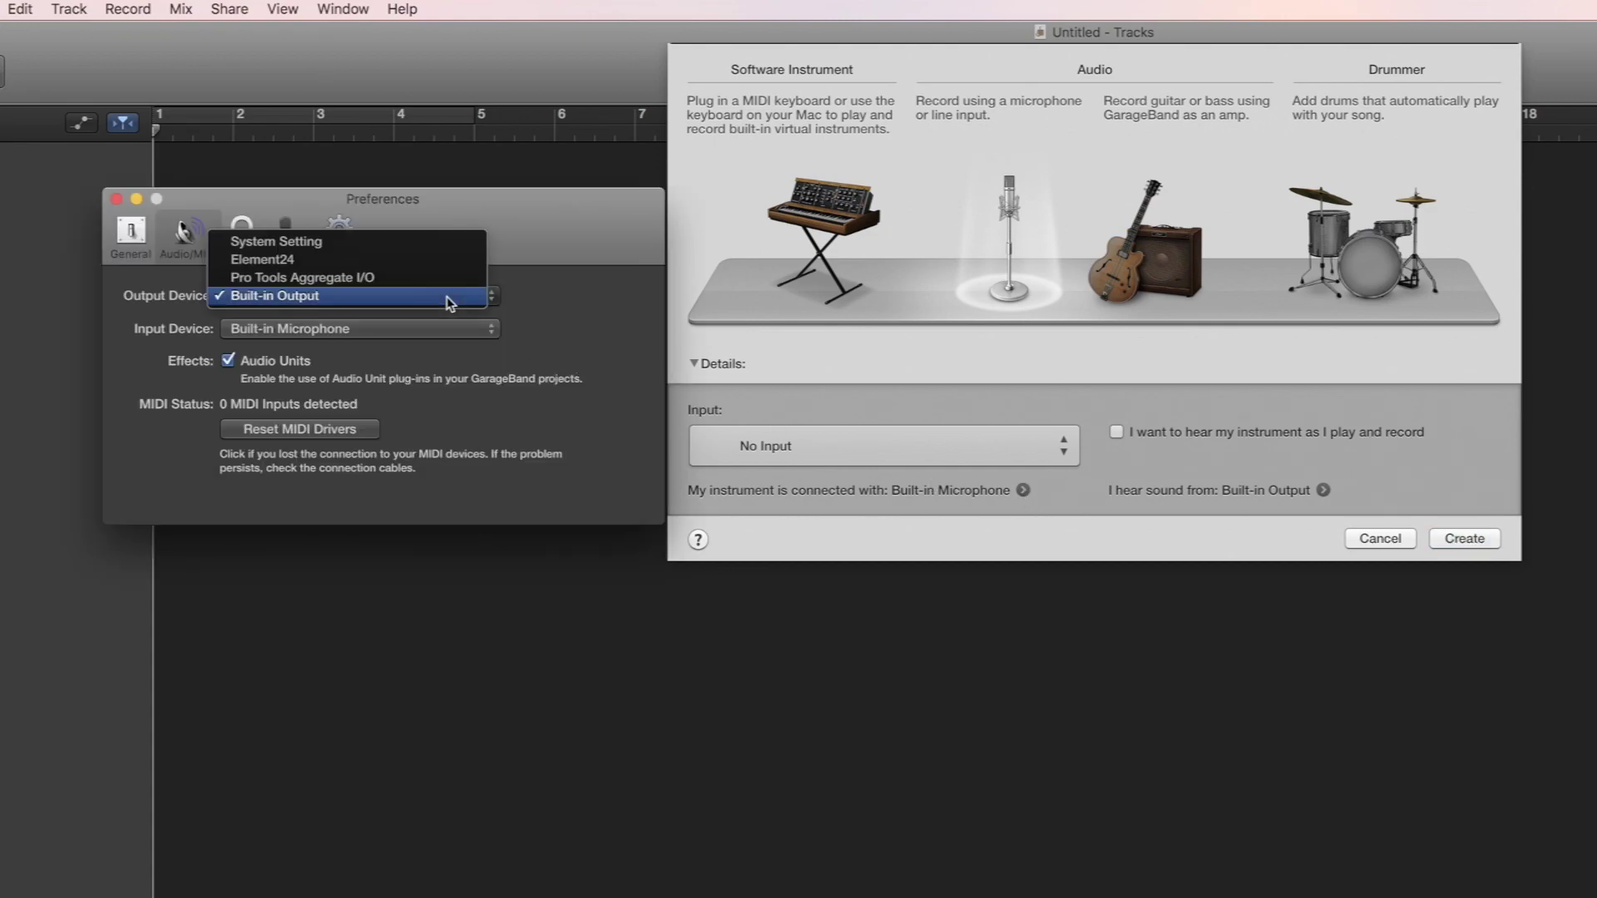
{"action": "left_click", "coordinate": [438, 260]}
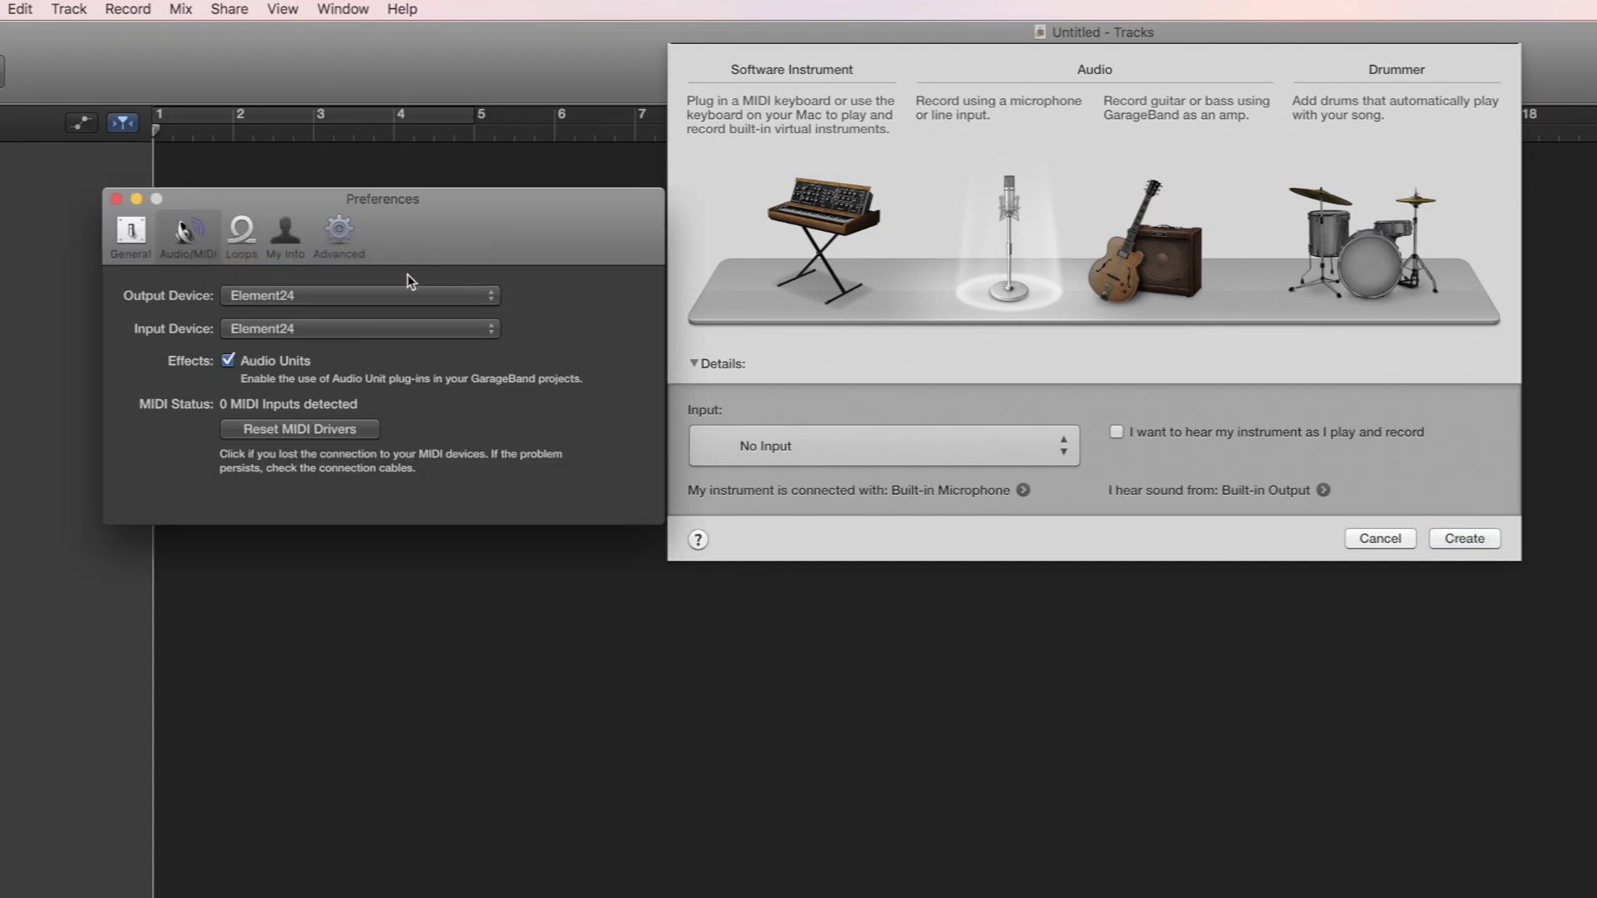
{"action": "left_click", "coordinate": [116, 199]}
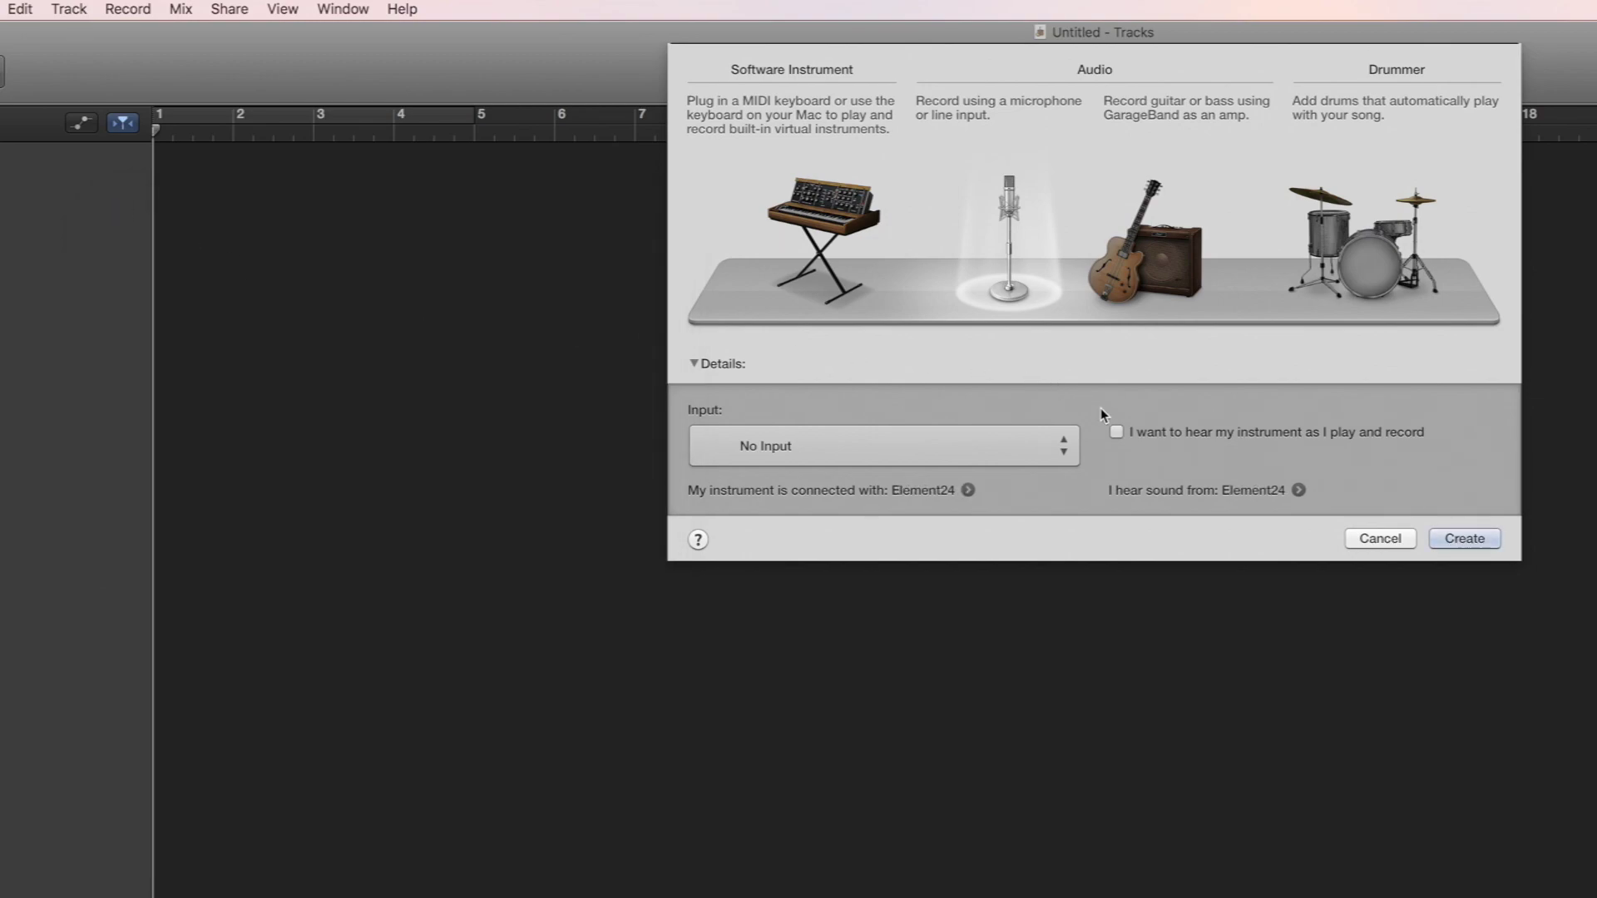
- Create an Audio 1 track recording from Input 1 with monitoring on
{"action": "left_click", "coordinate": [1116, 434]}
{"action": "left_click", "coordinate": [1069, 464]}
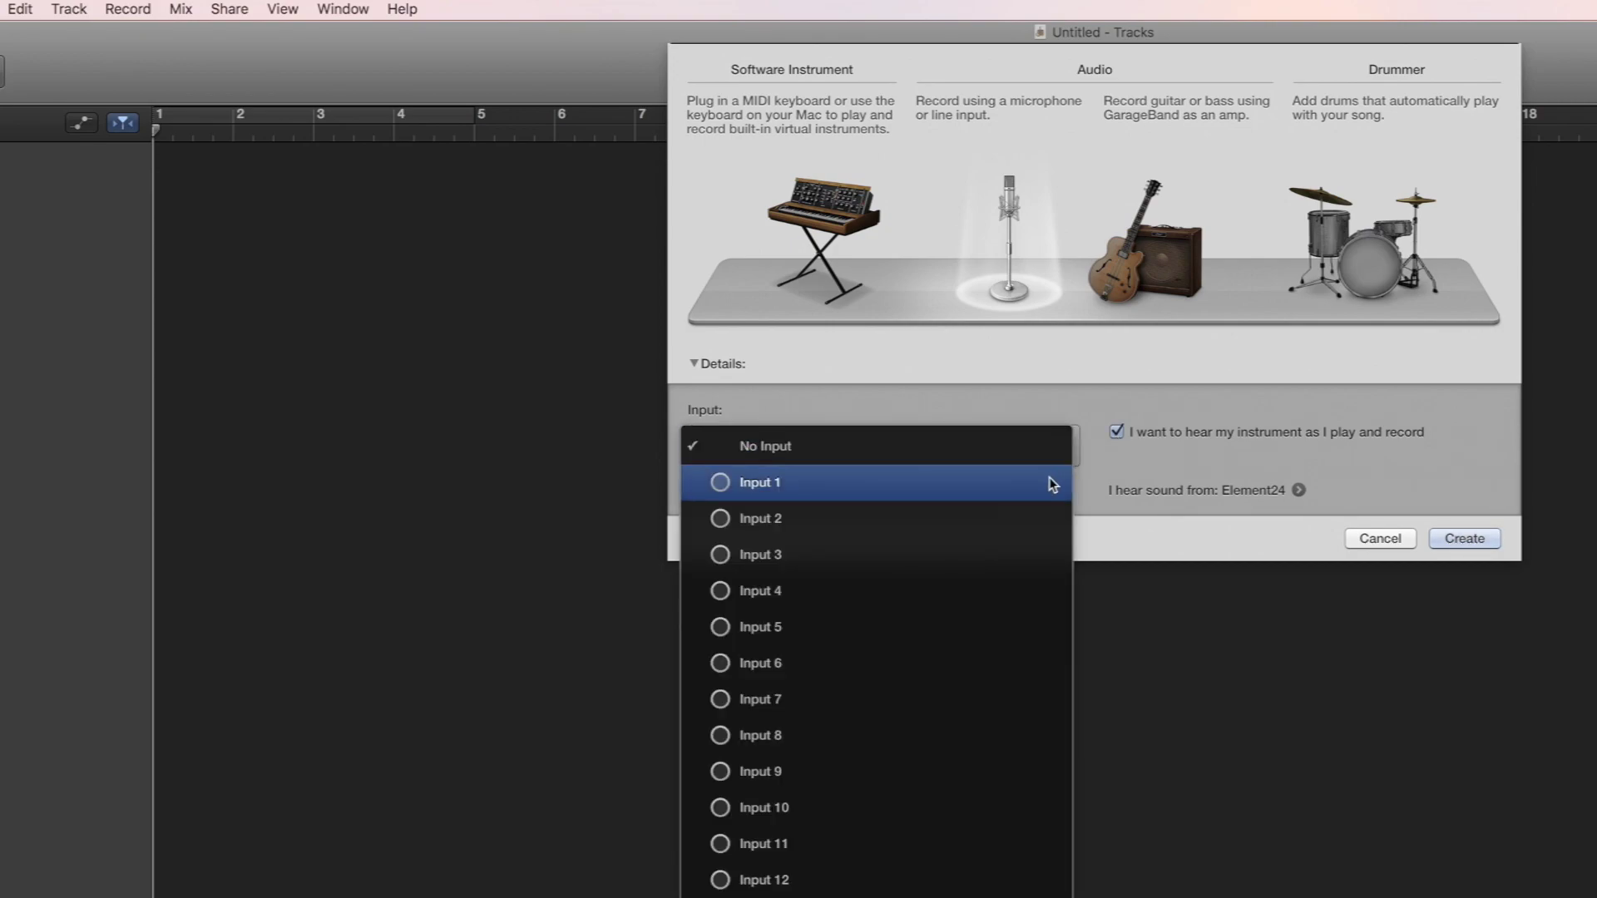
{"action": "left_click", "coordinate": [1053, 485]}
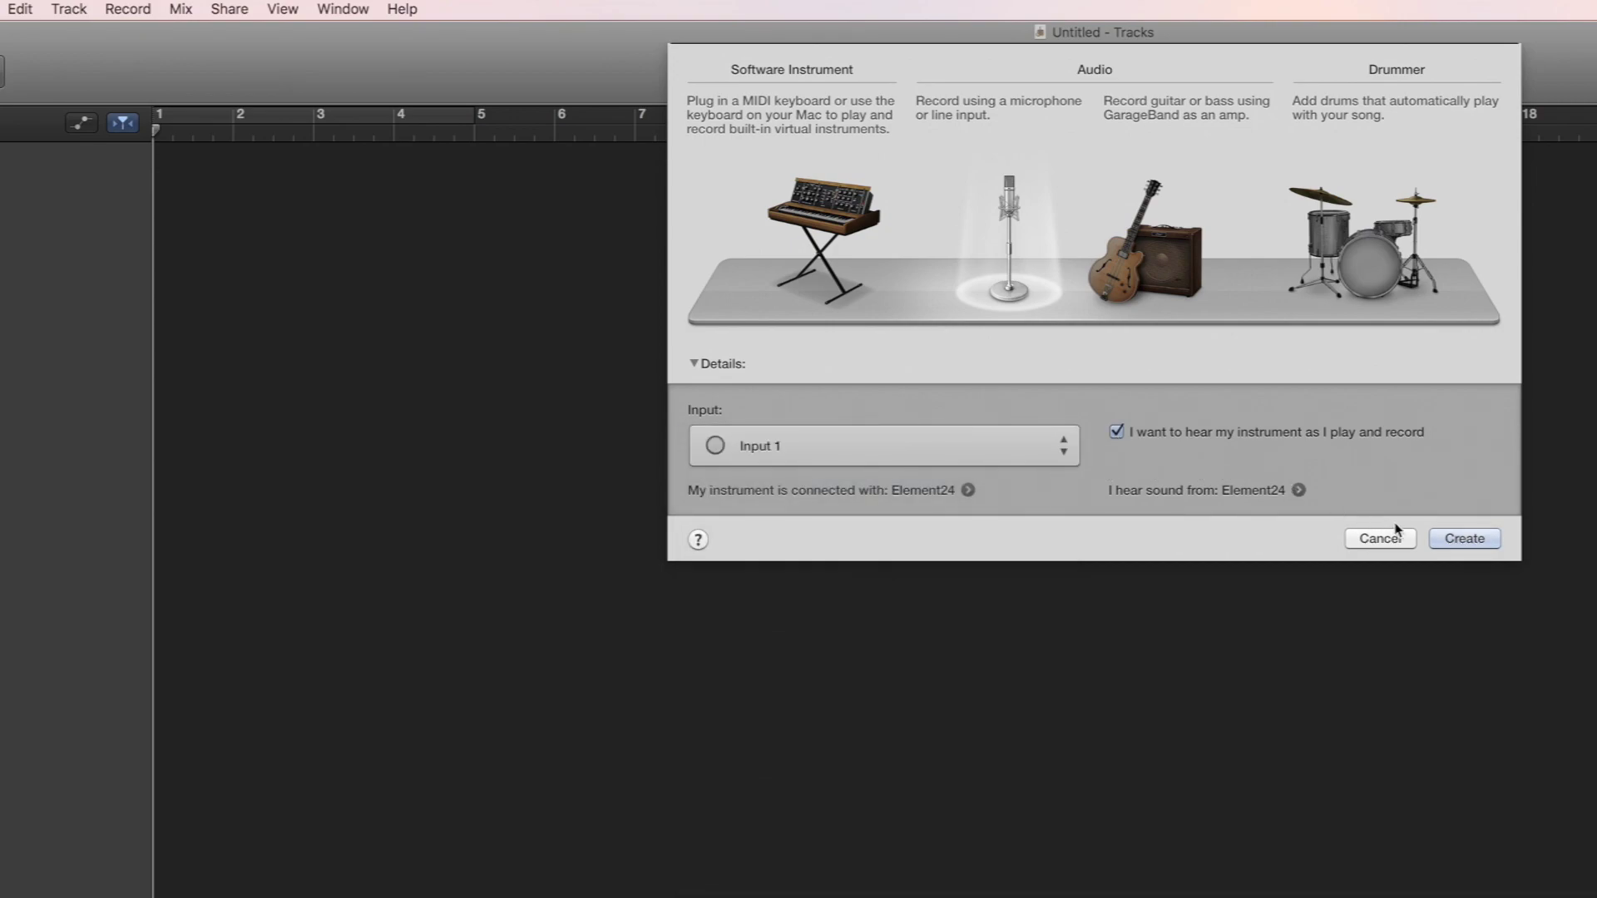
{"action": "left_click", "coordinate": [1430, 537]}
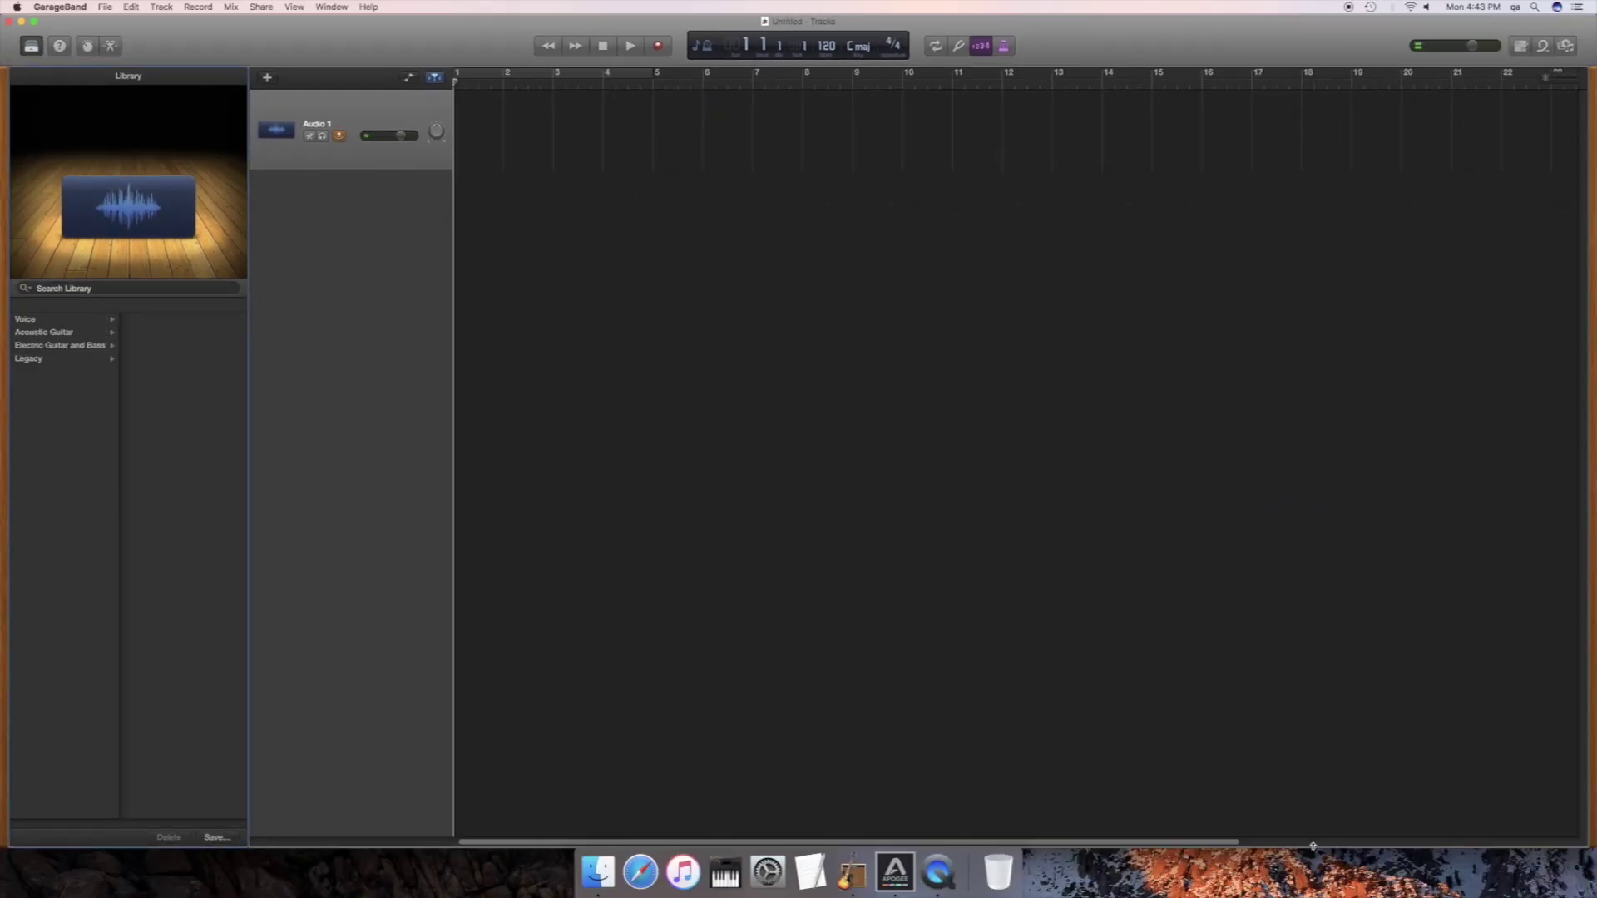
- Shrink GarageBand to reveal the Element24 mixer, set HP1 to -29, then start recording
{"action": "left_click_drag", "start_coordinate": [1302, 784], "coordinate": [1291, 734]}
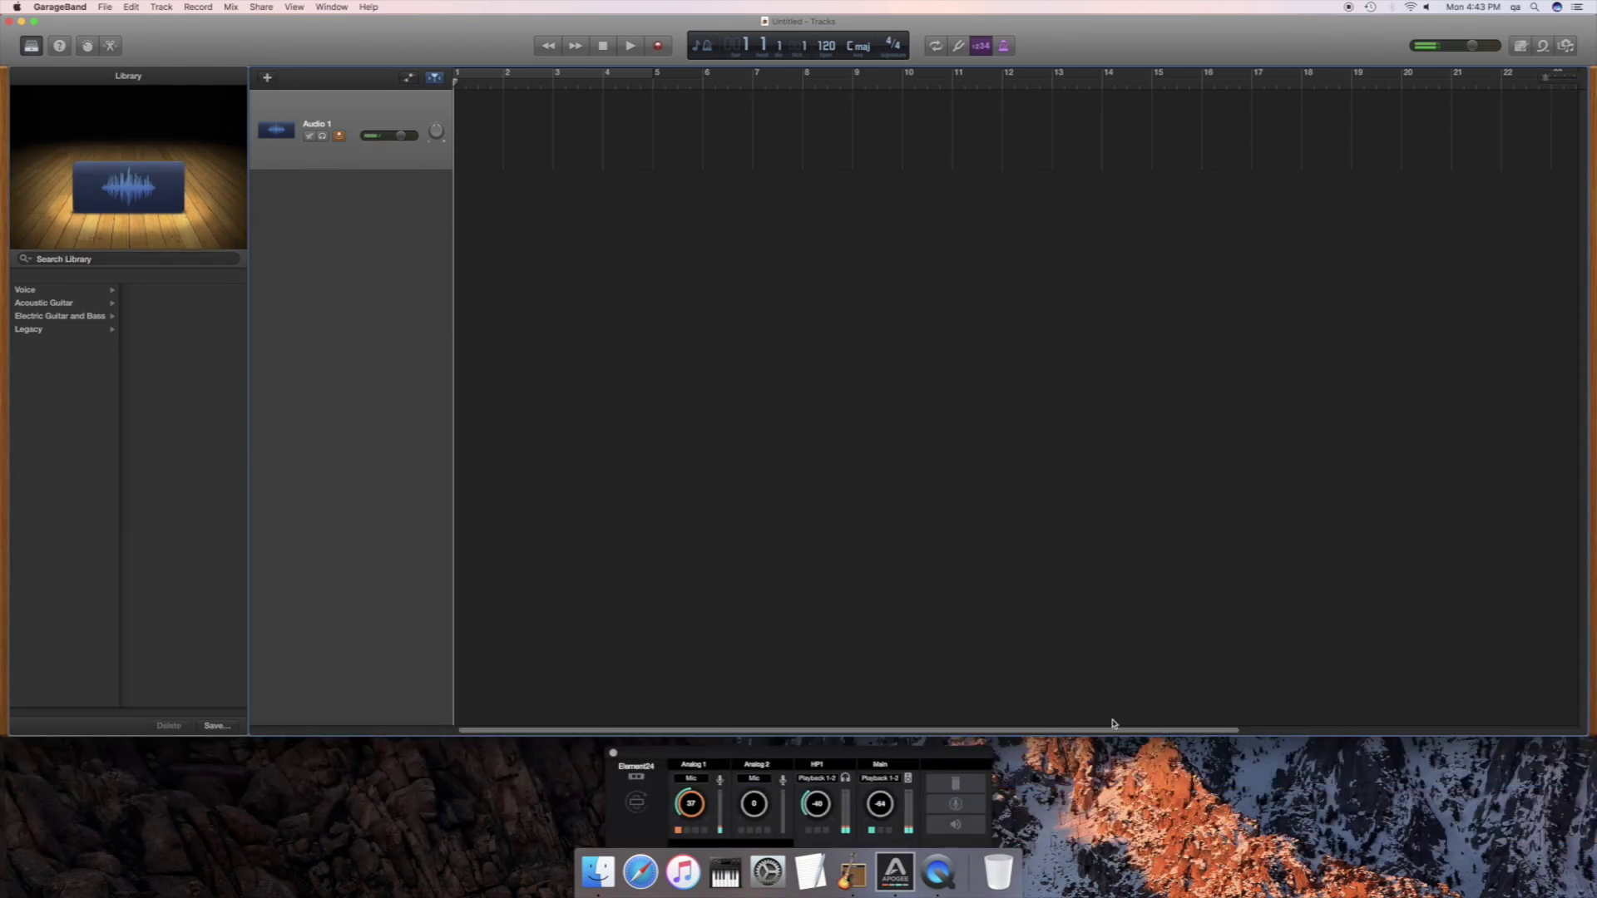
{"action": "left_click", "coordinate": [827, 755]}
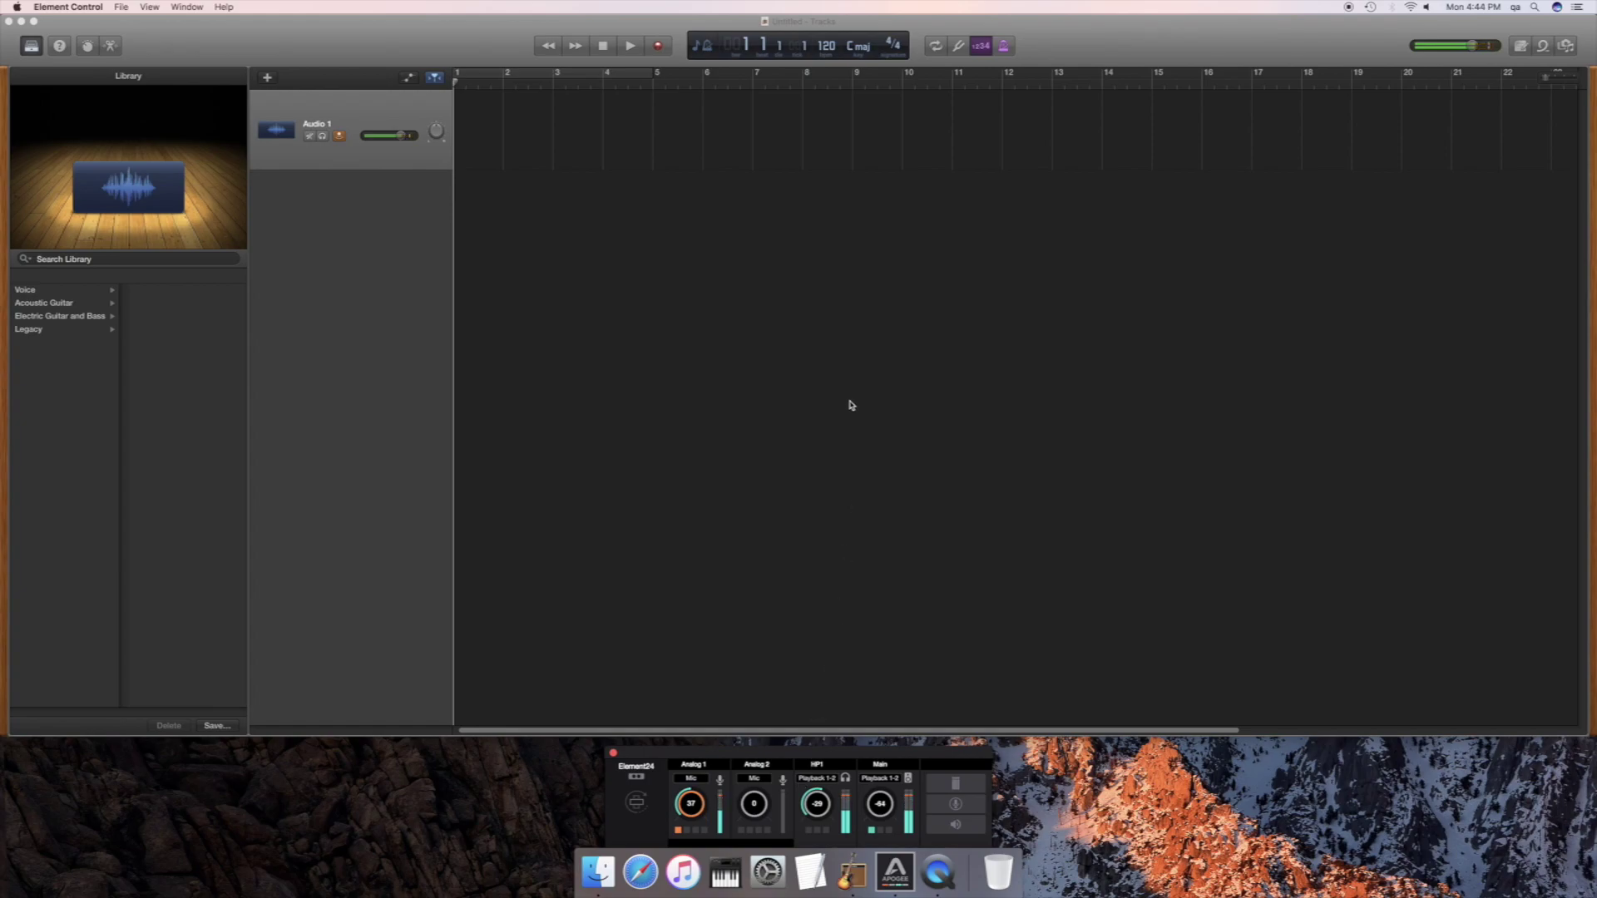
{"action": "left_click", "coordinate": [662, 47]}
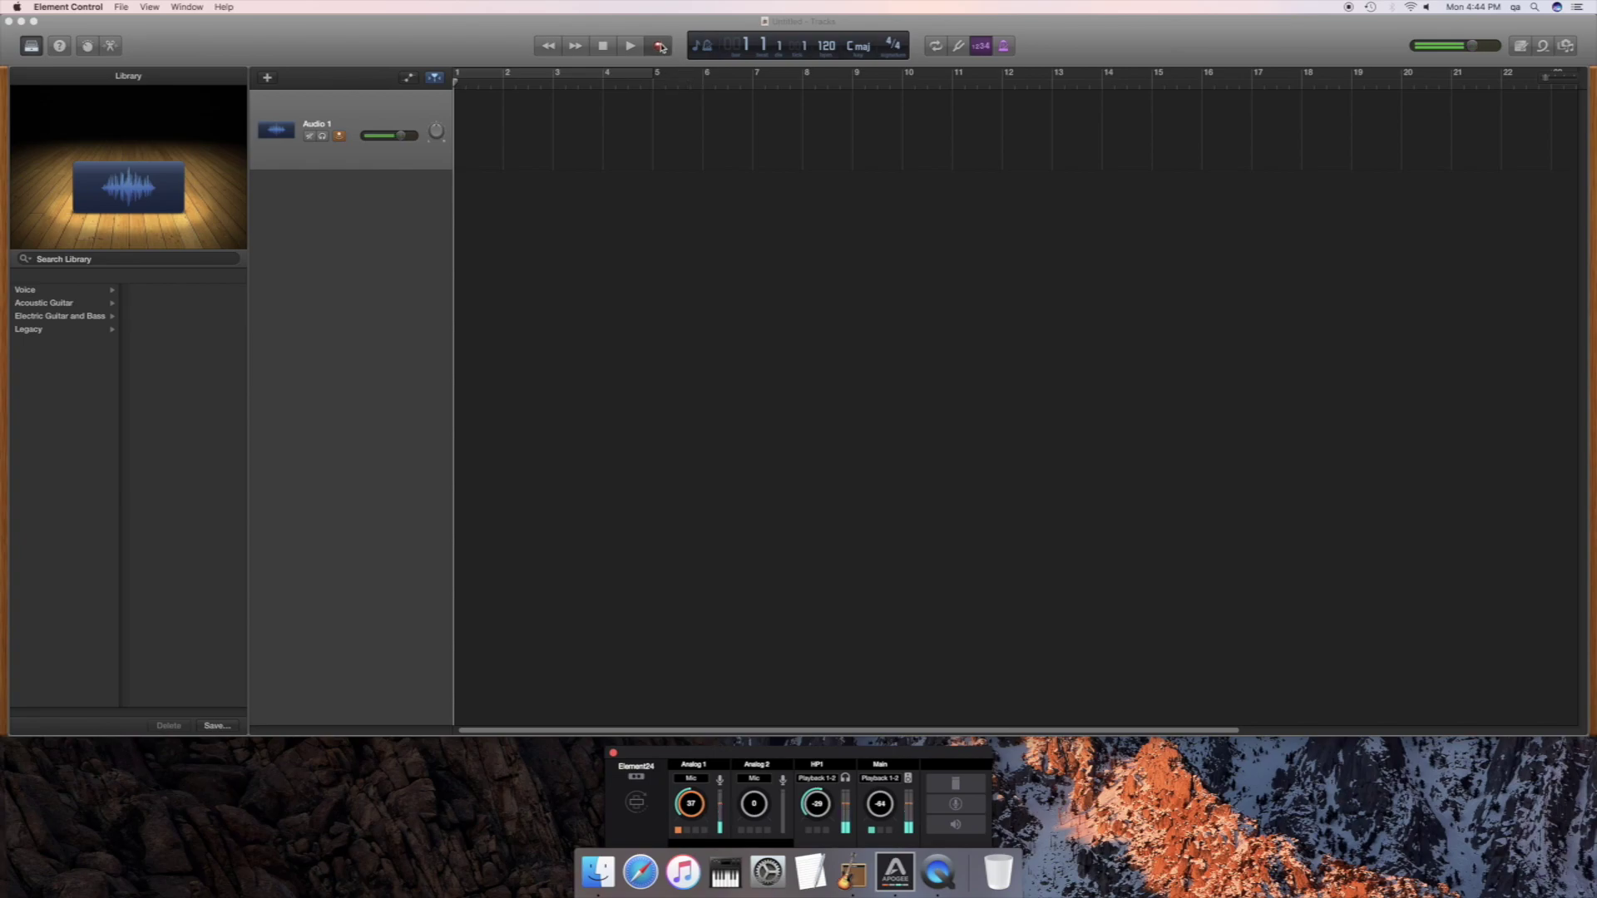